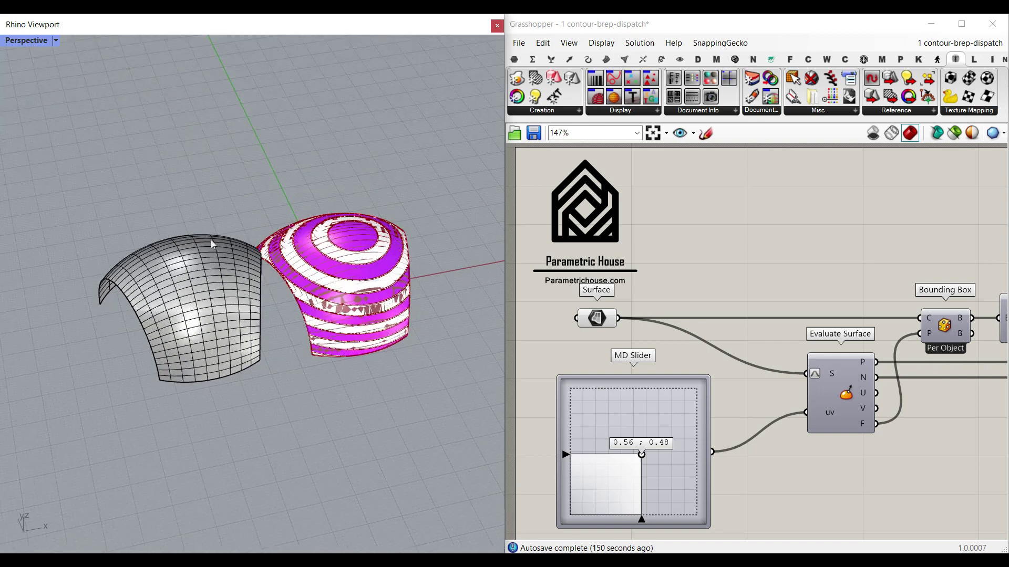
# Delete the grey surface from the Rhino viewport and turn off the preview of the Surface parameter.
pyautogui.click(232, 341)
pyautogui.press('Delete')
pyautogui.scroll(6, 340, 313)
pyautogui.moveTo(230, 343); pyautogui.dragTo(313, 226, button='right')
pyautogui.scroll(3, 314, 226)
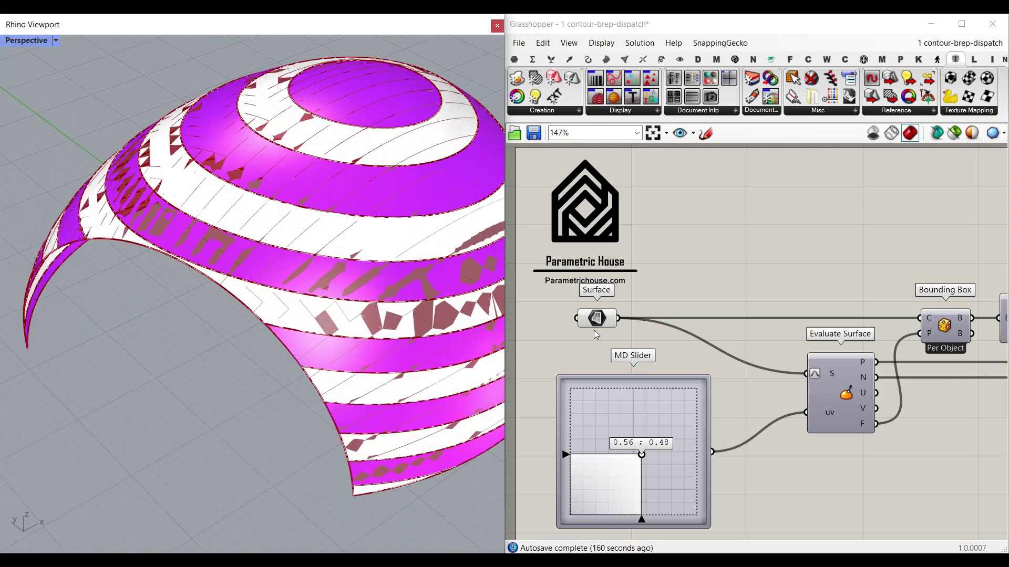
pyautogui.rightClick(596, 318)
pyautogui.click(641, 316)
pyautogui.scroll(-3, 337, 331)
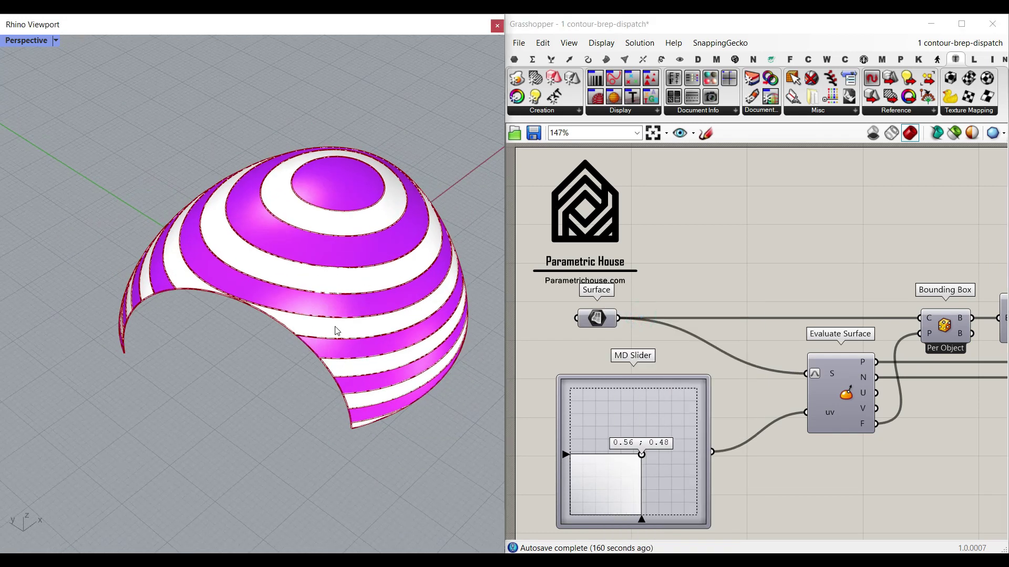
# Reposition the MD Slider handle to 0.59 ; 0.49 to shift the centre of the contour bands.
pyautogui.scroll(3, 840, 361)
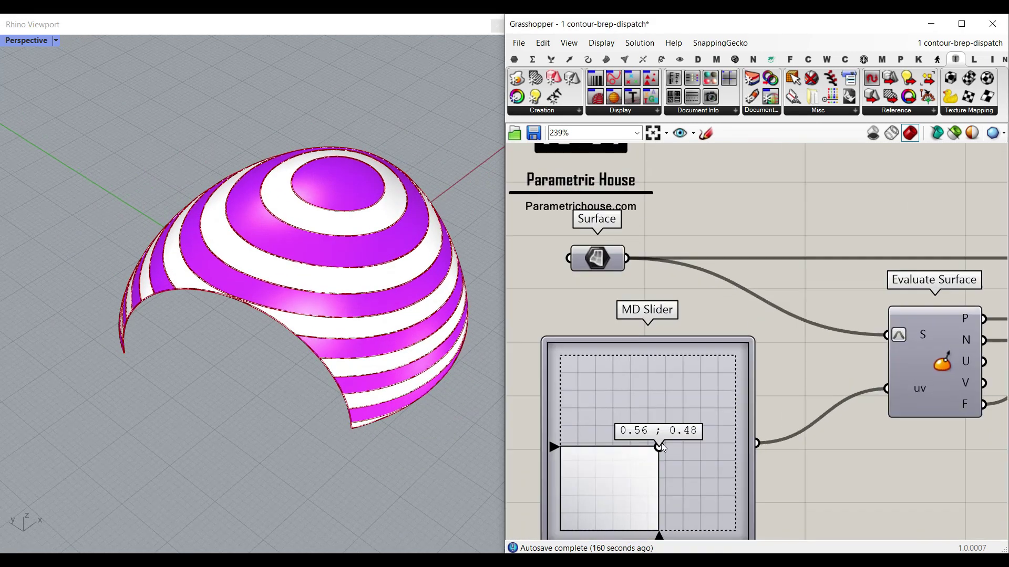
pyautogui.scroll(2, 661, 445)
pyautogui.moveTo(658, 445); pyautogui.dragTo(622, 443)
pyautogui.moveTo(627, 384); pyautogui.dragTo(664, 447)
pyautogui.moveTo(284, 338); pyautogui.dragTo(279, 234, button='right')
# Lower the slider feeding the Division component's B input and set the Multiplication component's B slider to 0.46.
pyautogui.scroll(-6, 658, 298)
pyautogui.moveTo(835, 304); pyautogui.dragTo(592, 281, button='right')
pyautogui.scroll(3, 743, 411)
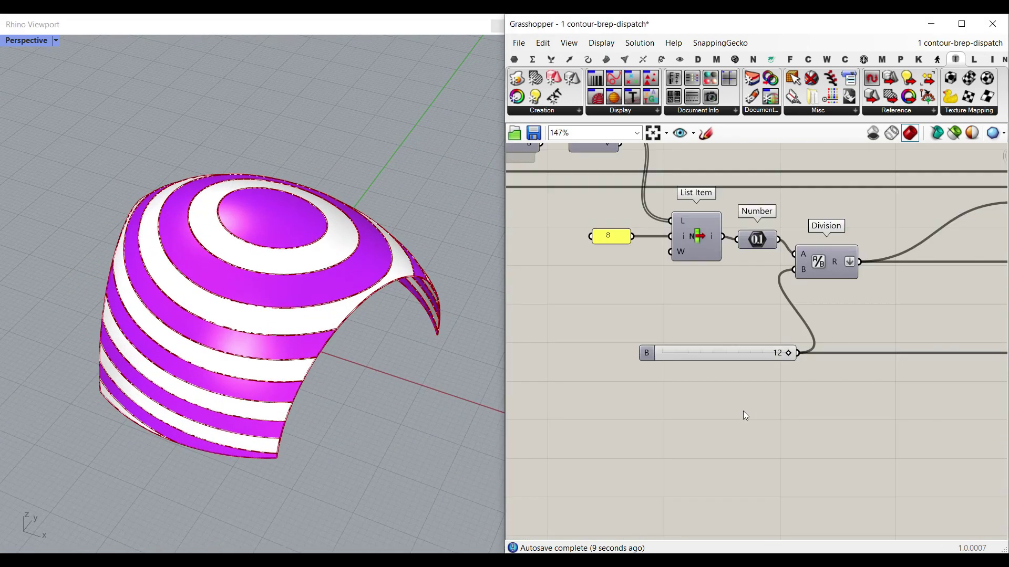
pyautogui.scroll(3, 770, 354)
pyautogui.moveTo(787, 352); pyautogui.dragTo(724, 354)
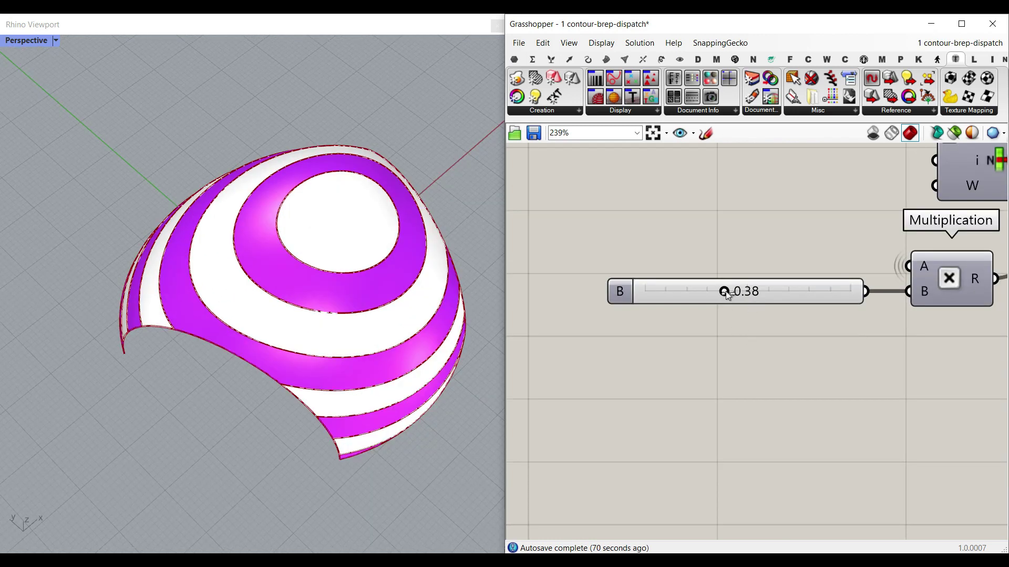
pyautogui.moveTo(726, 291)
pyautogui.mouseDown()
pyautogui.moveTo(735, 292)
pyautogui.moveTo(655, 295)
pyautogui.moveTo(743, 293)
pyautogui.mouseUp()
pyautogui.moveTo(370, 311); pyautogui.dragTo(341, 285, button='right')
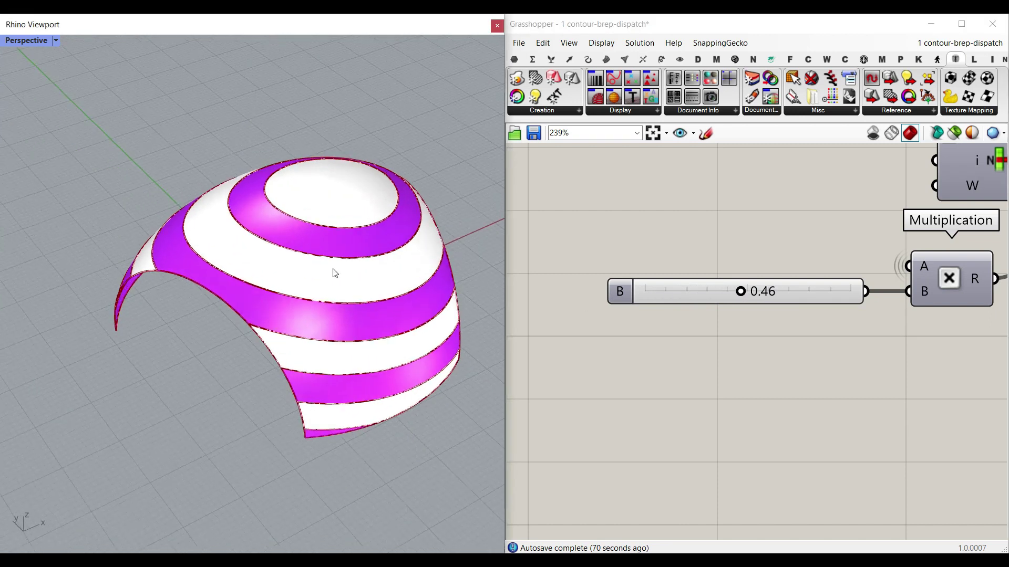
# Bake the output of the upper Tree Branch component, which feeds the purple preview, onto Layer 01.
pyautogui.scroll(2, 332, 234)
pyautogui.scroll(-6, 780, 268)
pyautogui.scroll(4, 704, 311)
pyautogui.scroll(3, 658, 315)
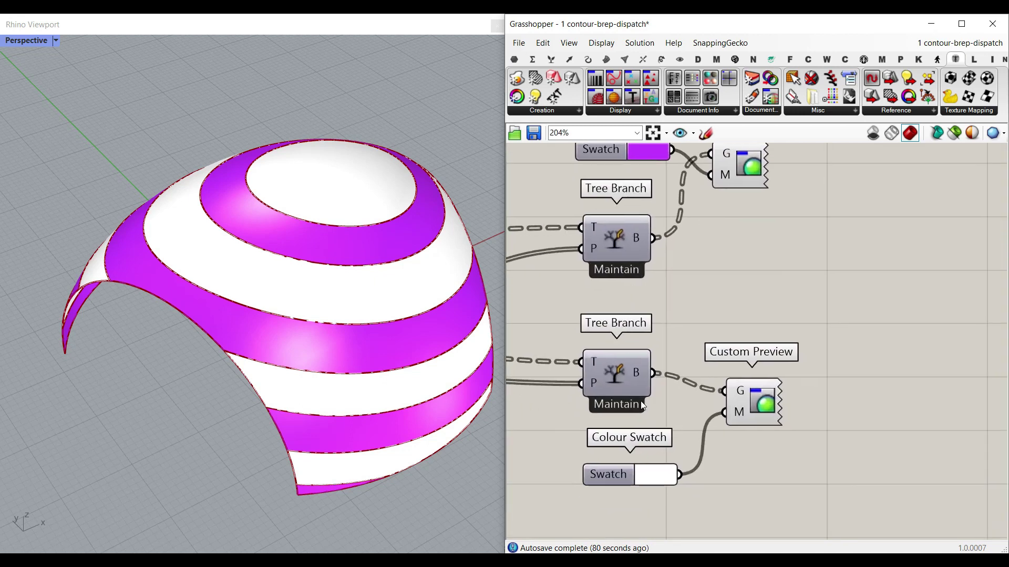
pyautogui.rightClick(637, 238)
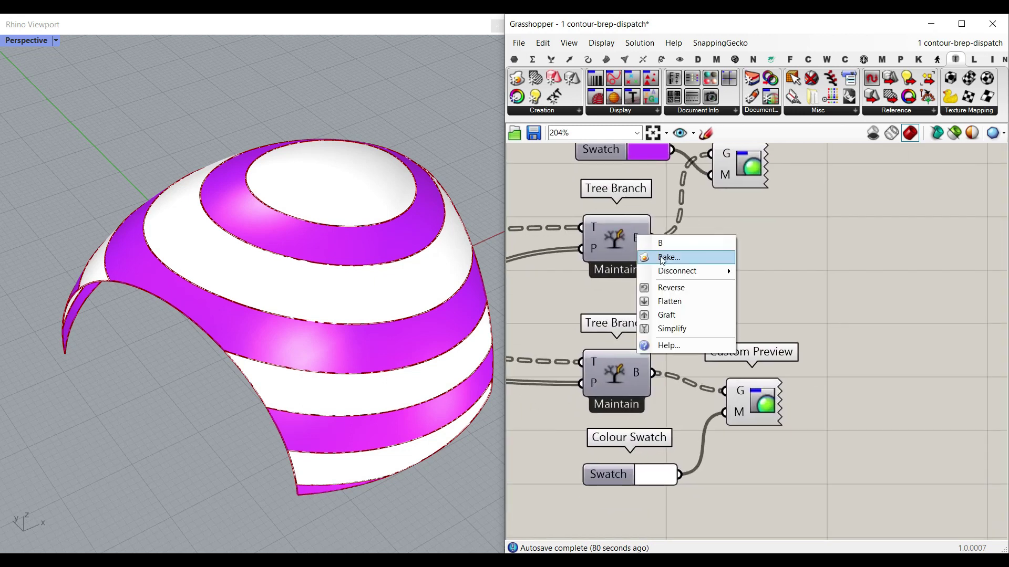
pyautogui.click(727, 263)
pyautogui.click(649, 169)
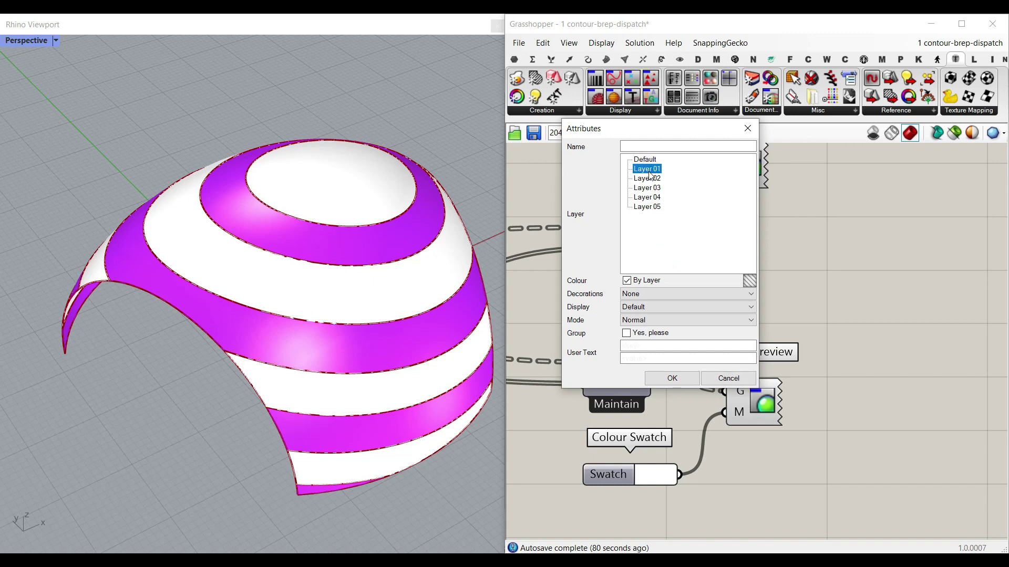
pyautogui.click(672, 378)
# Bake the output of the lower Tree Branch component, which feeds the white preview, onto Layer 02.
pyautogui.rightClick(640, 379)
pyautogui.click(666, 482)
pyautogui.click(645, 314)
pyautogui.click(671, 515)
# Select all baked bands in the Rhino viewport and move them away from the Grasshopper preview.
pyautogui.scroll(-5, 407, 441)
pyautogui.moveTo(406, 441); pyautogui.dragTo(211, 302)
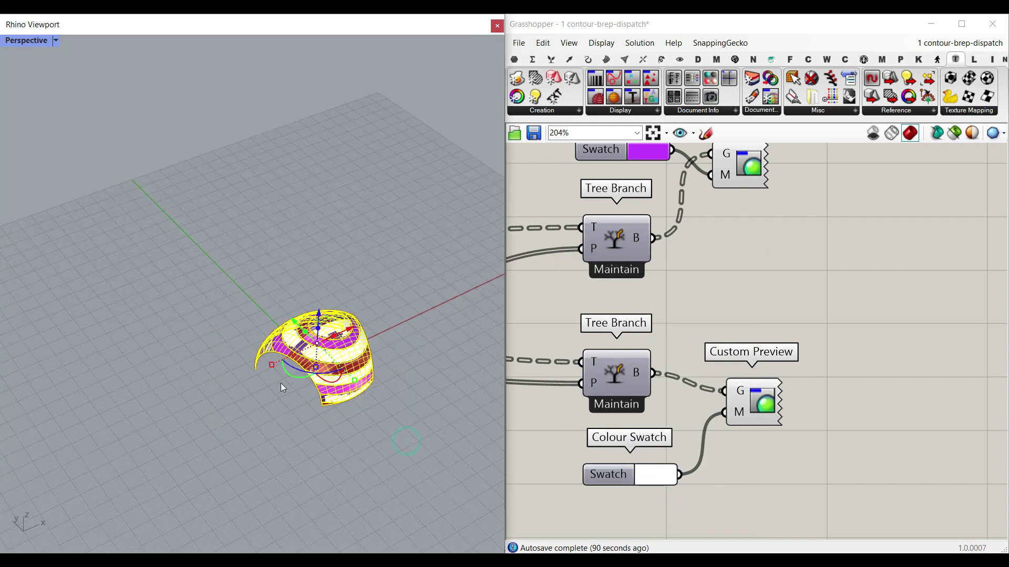
pyautogui.moveTo(350, 330); pyautogui.dragTo(231, 390)
pyautogui.click(198, 322)
# Examine the baked bands and the striped preview from several angles, checking individual bands and their edges.
pyautogui.scroll(5, 197, 316)
pyautogui.moveTo(196, 298); pyautogui.dragTo(235, 367, button='right')
pyautogui.scroll(5, 239, 326)
pyautogui.click(281, 279)
pyautogui.click(276, 342)
pyautogui.click(471, 318)
pyautogui.moveTo(470, 317); pyautogui.dragTo(342, 291, button='right')
pyautogui.scroll(4, 223, 366)
pyautogui.scroll(-4, 228, 310)
pyautogui.scroll(4, 333, 298)
pyautogui.scroll(-4, 341, 291)
pyautogui.scroll(-5, 341, 331)
pyautogui.scroll(5, 389, 374)
pyautogui.scroll(2, 348, 409)
pyautogui.moveTo(348, 409); pyautogui.dragTo(375, 382, button='right')
pyautogui.moveTo(378, 295); pyautogui.dragTo(344, 287, button='right')
pyautogui.scroll(5, 294, 279)
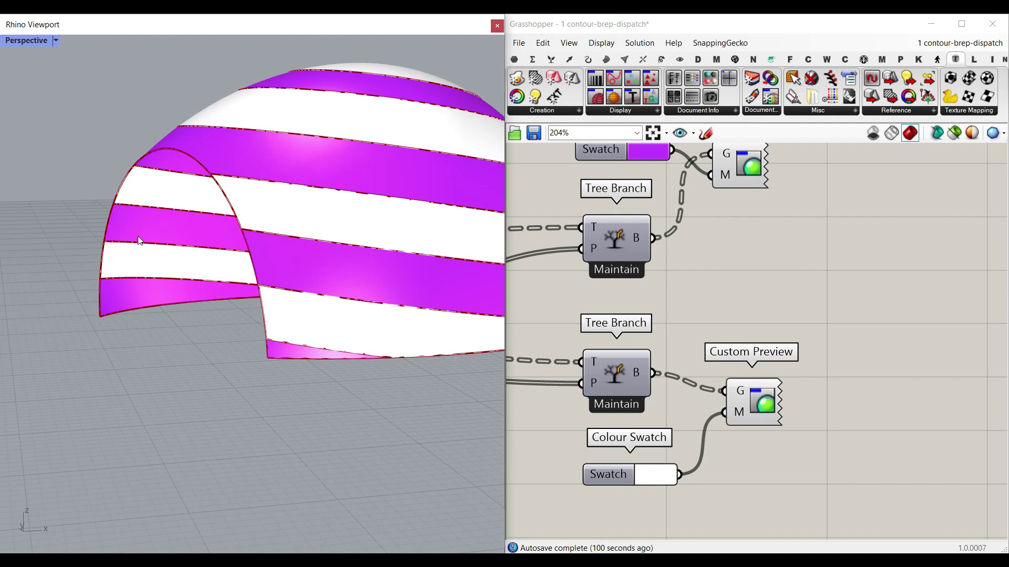
pyautogui.moveTo(197, 229); pyautogui.dragTo(161, 330, button='right')
pyautogui.scroll(-5, 242, 253)
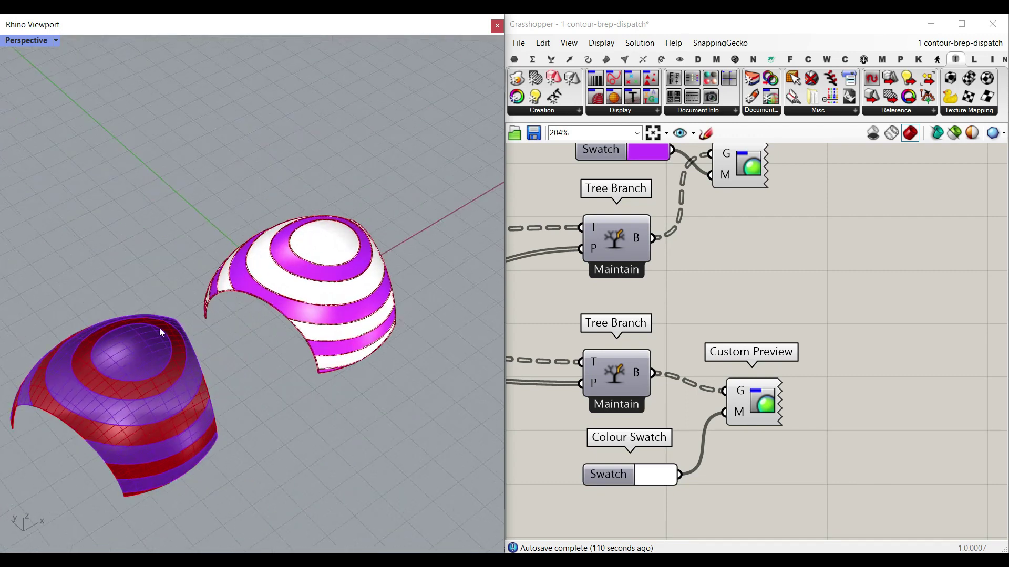
pyautogui.scroll(-4, 160, 334)
pyautogui.scroll(8, 157, 363)
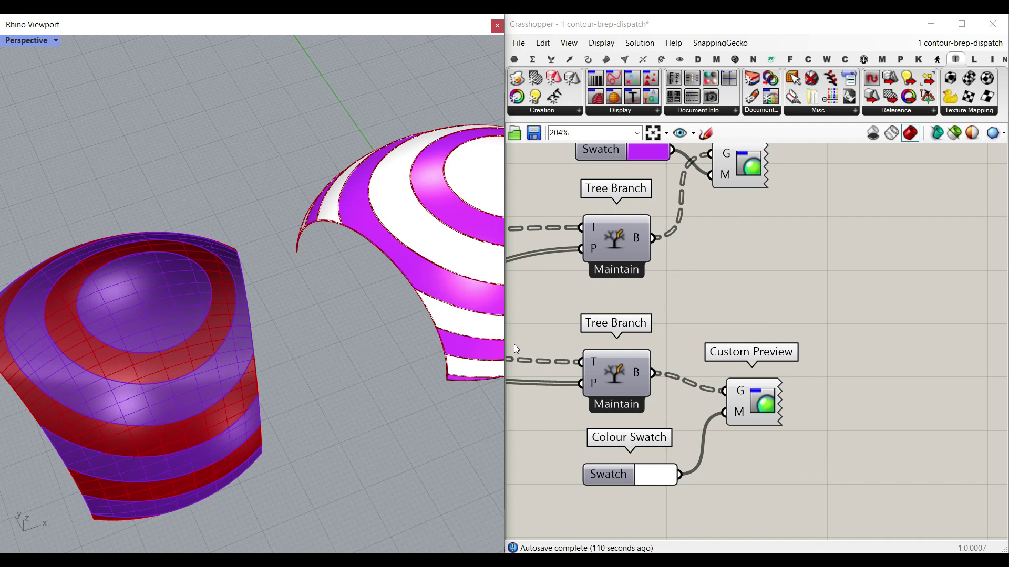
# Turn off the preview of all components in the Grasshopper definition.
pyautogui.scroll(-10, 825, 368)
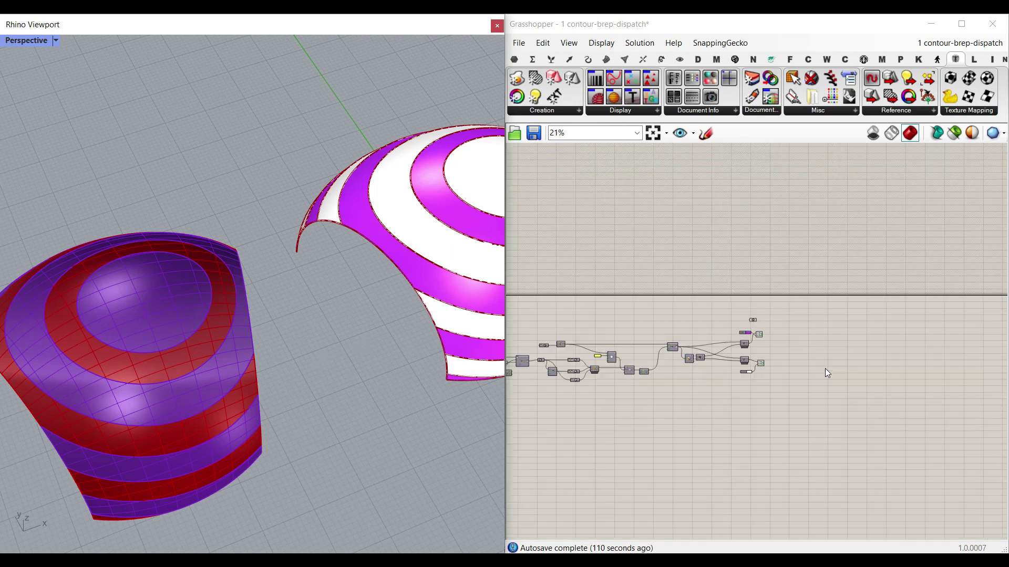
pyautogui.moveTo(842, 400); pyautogui.dragTo(642, 308)
pyautogui.rightClick(738, 288)
pyautogui.click(755, 308)
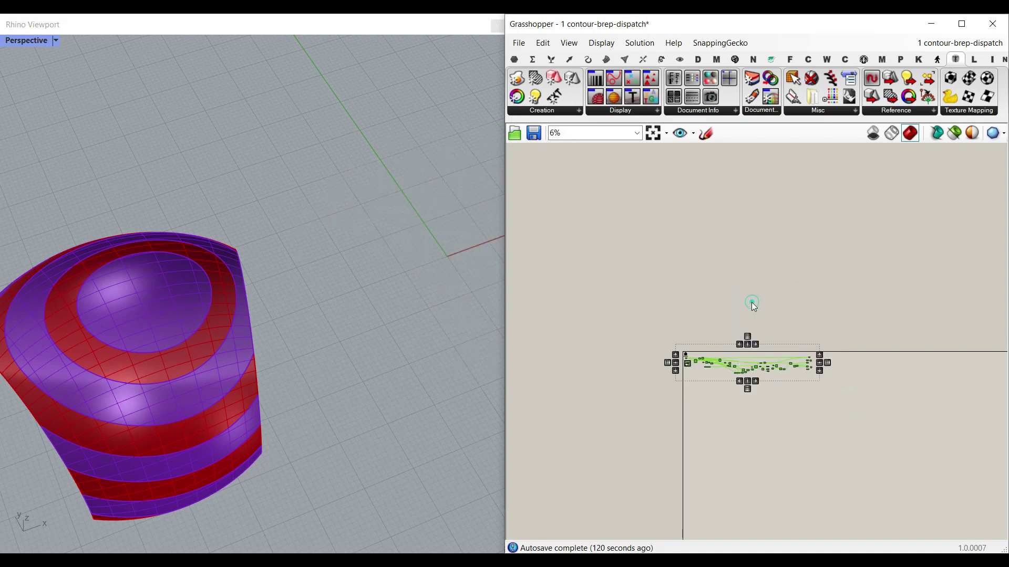
# Delete all the baked bands from the Rhino viewport.
pyautogui.scroll(-5, 369, 393)
pyautogui.moveTo(371, 394); pyautogui.dragTo(233, 311)
pyautogui.press('Delete')
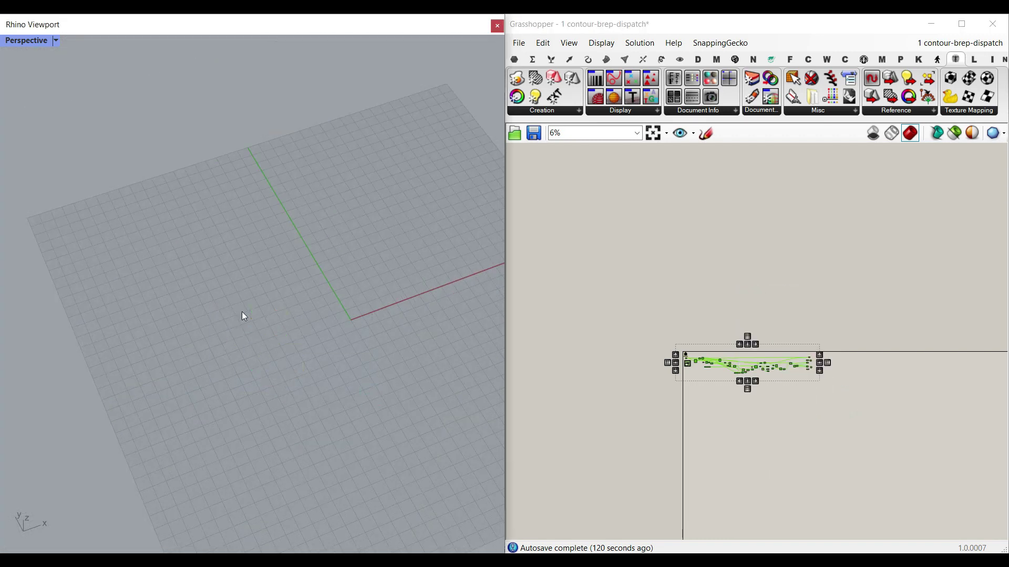
# Turn on the preview of the Surface parameter at the start of the definition.
pyautogui.click(659, 331)
pyautogui.scroll(12, 660, 326)
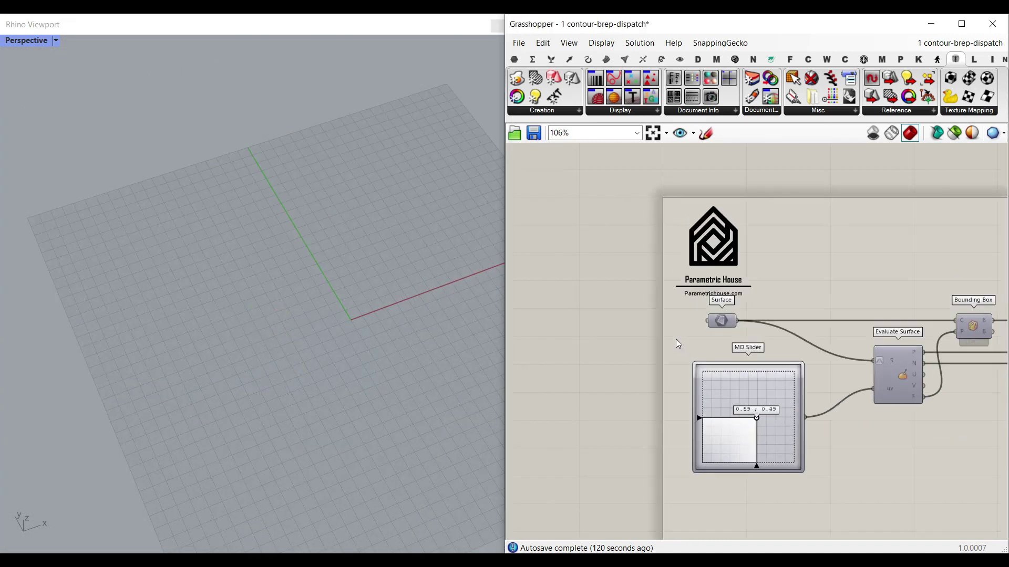
pyautogui.rightClick(776, 283)
pyautogui.click(809, 303)
pyautogui.scroll(-3, 326, 323)
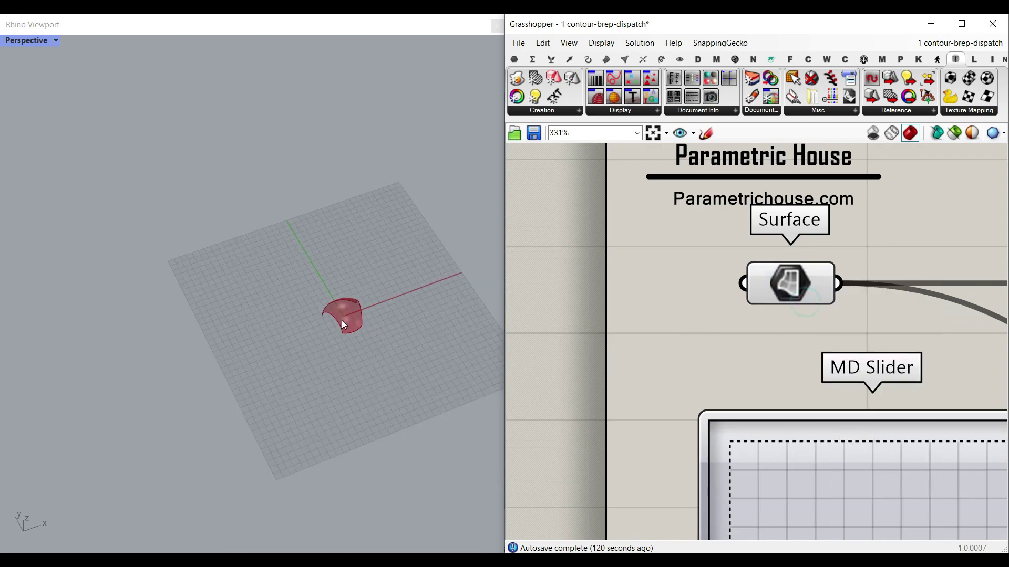
pyautogui.scroll(6, 367, 307)
pyautogui.scroll(3, 394, 298)
# Bake the Surface parameter's geometry into Rhino and undo the bake.
pyautogui.rightClick(794, 274)
pyautogui.click(811, 327)
pyautogui.click(805, 450)
pyautogui.scroll(2, 381, 319)
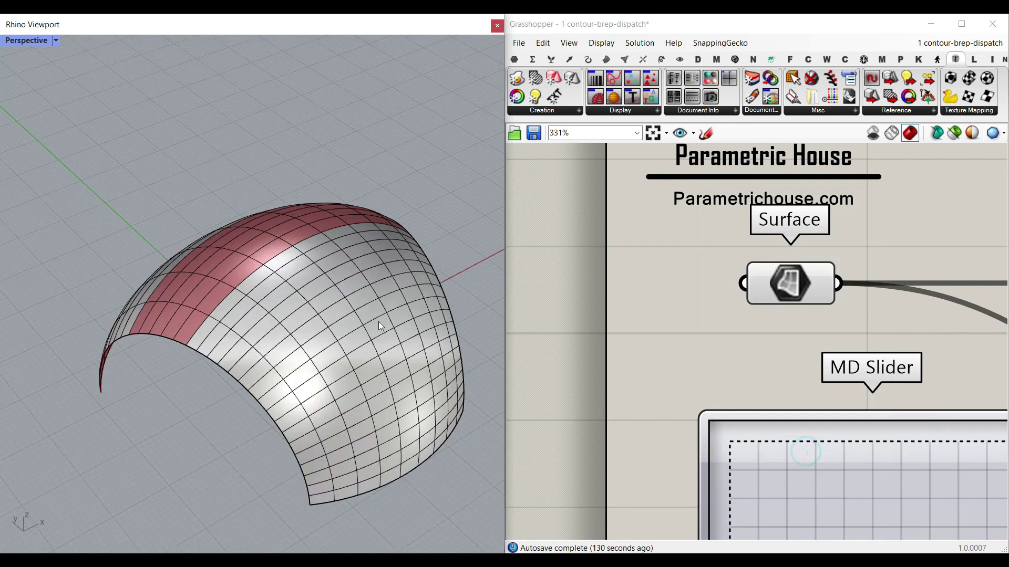
pyautogui.click(256, 130)
pyautogui.hotkey('ctrl', 'z')
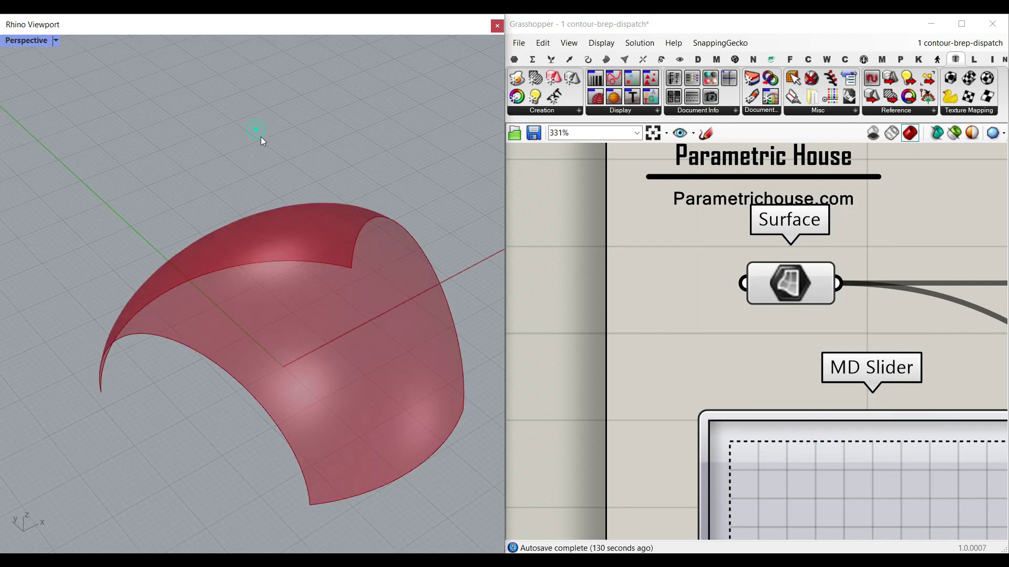
pyautogui.rightClick(795, 275)
pyautogui.click(690, 377)
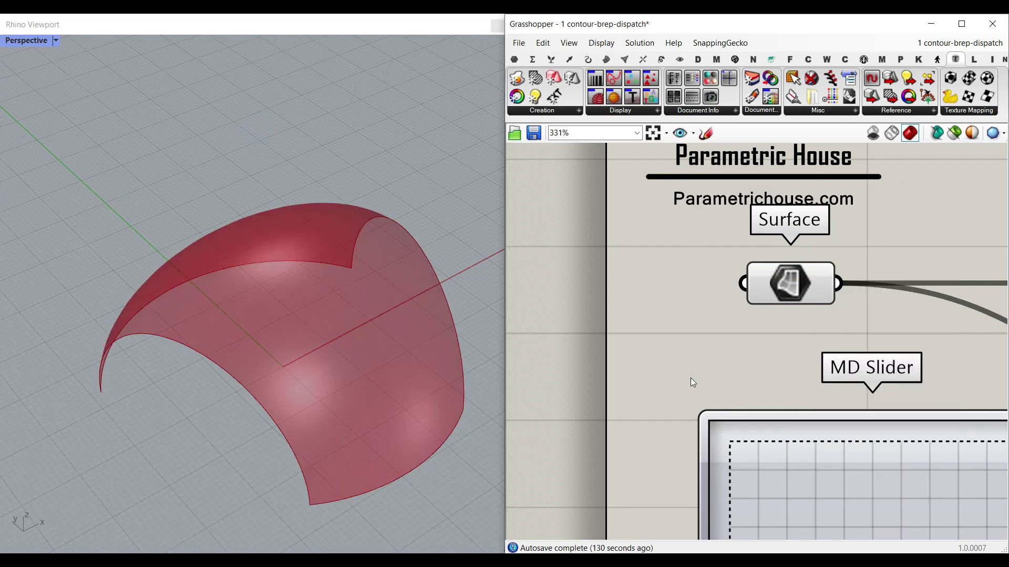
# Locate the Evaluate Surface component among the surface analysis components and in the definition.
pyautogui.scroll(-3, 690, 377)
pyautogui.moveTo(695, 383); pyautogui.dragTo(606, 310, button='right')
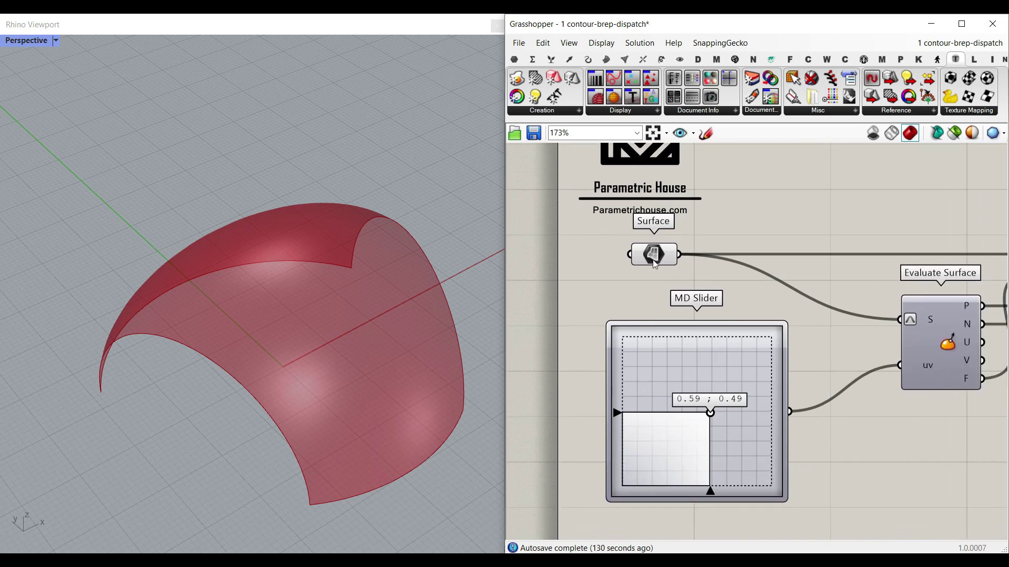
pyautogui.moveTo(654, 263); pyautogui.dragTo(581, 265, button='right')
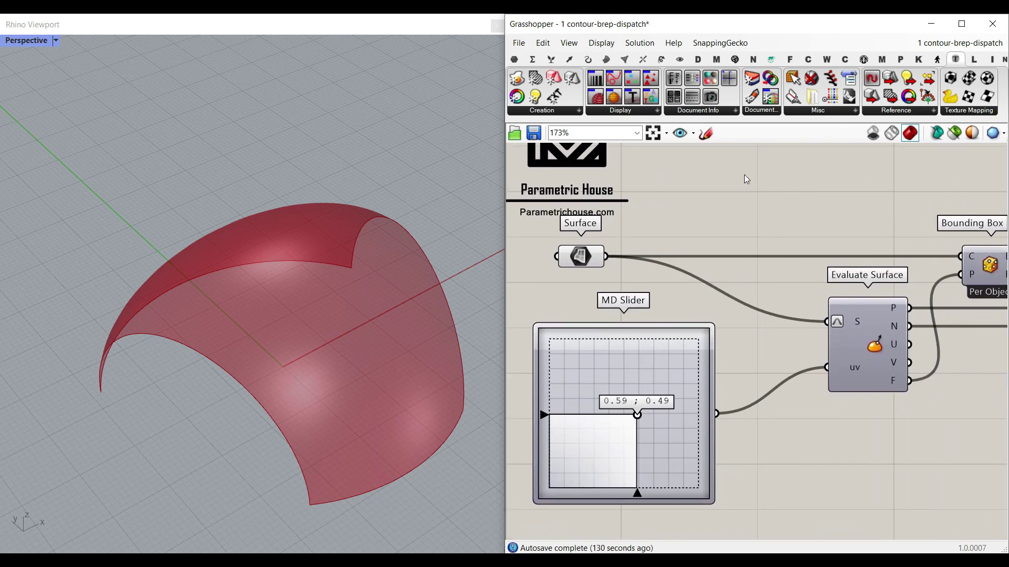
pyautogui.click(607, 59)
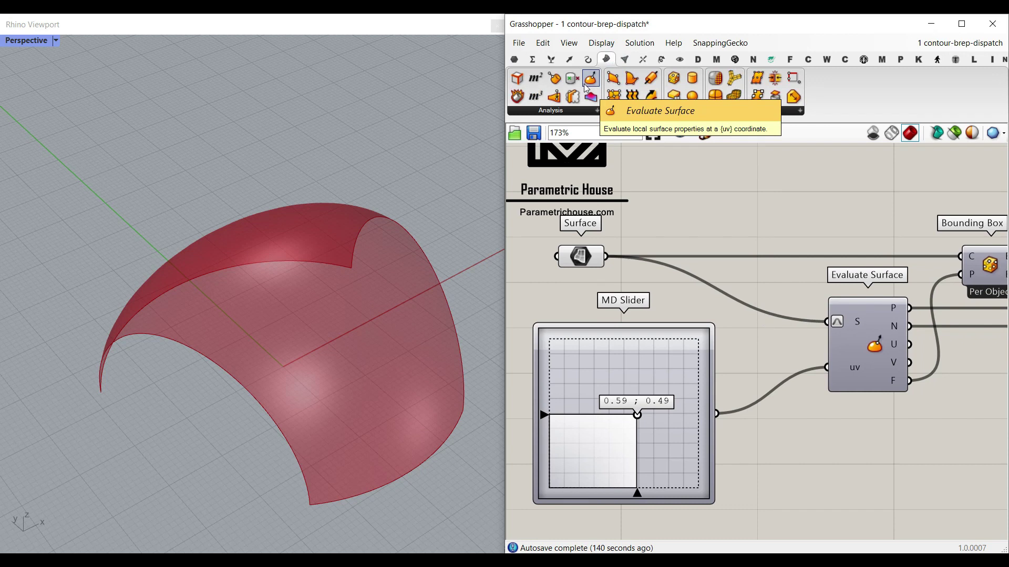
pyautogui.rightClick(867, 350)
# Disable the Bounding Box component that receives the surface and the evaluated frame.
pyautogui.moveTo(844, 311); pyautogui.dragTo(761, 313, button='right')
pyautogui.moveTo(856, 348); pyautogui.dragTo(763, 352, button='right')
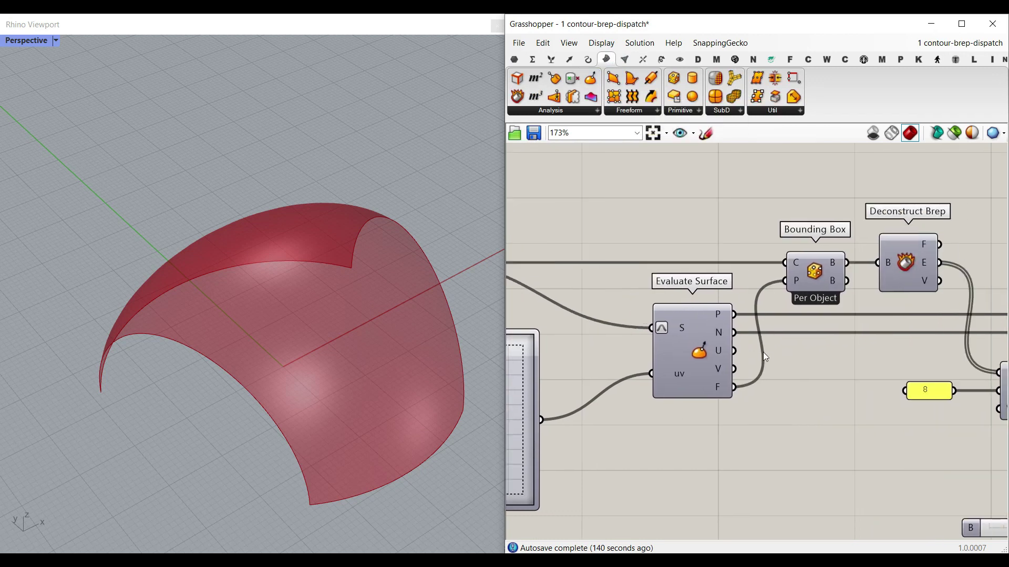
pyautogui.scroll(2, 765, 358)
pyautogui.rightClick(844, 270)
pyautogui.click(862, 290)
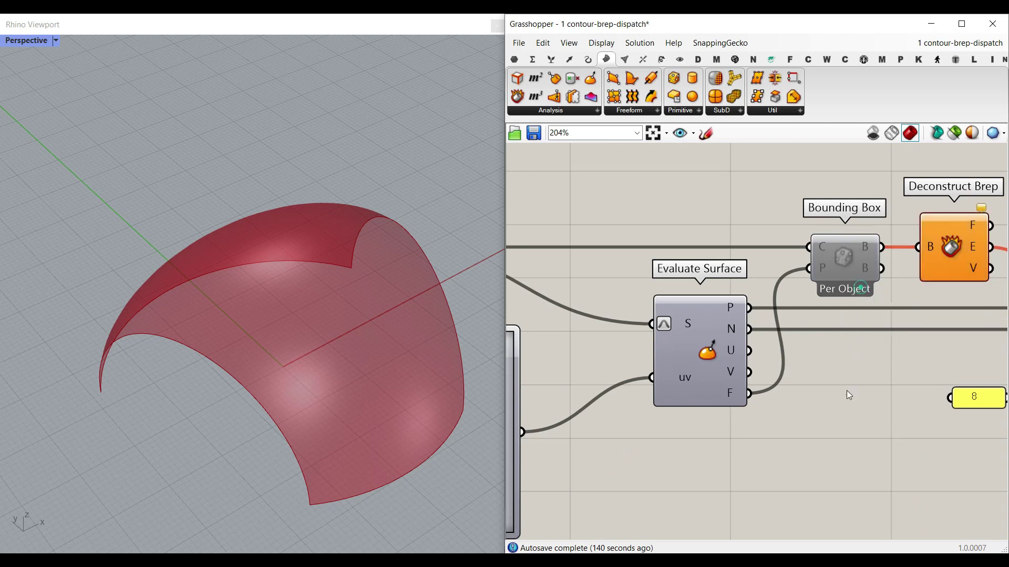
# Add a Point parameter beside Evaluate Surface and connect the P output to it.
pyautogui.click(514, 59)
pyautogui.moveTo(518, 95); pyautogui.dragTo(819, 351)
pyautogui.moveTo(750, 308); pyautogui.dragTo(792, 353)
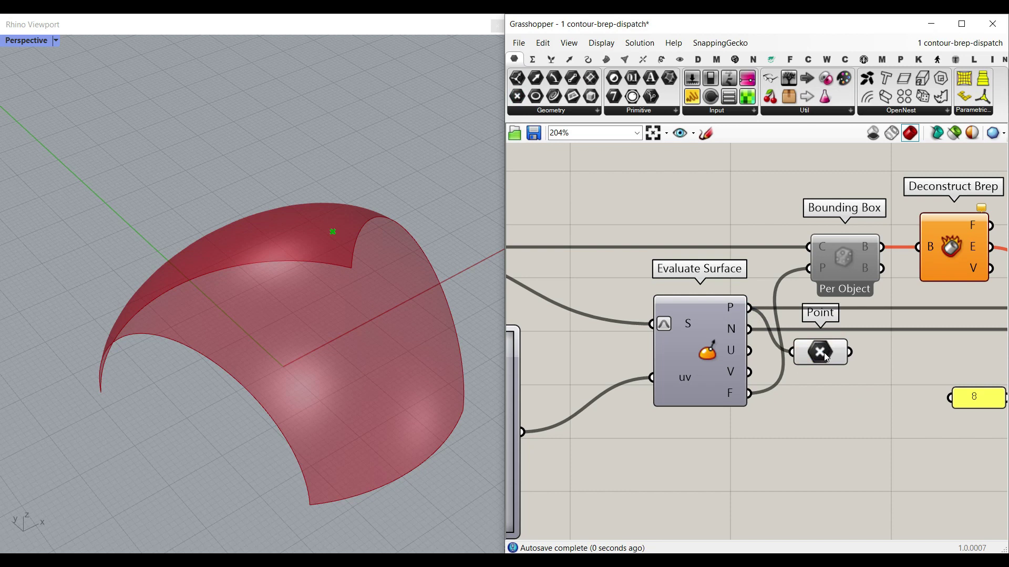
# Turn on the preview of Evaluate Surface to show its frame on the surface.
pyautogui.rightClick(708, 348)
pyautogui.click(723, 373)
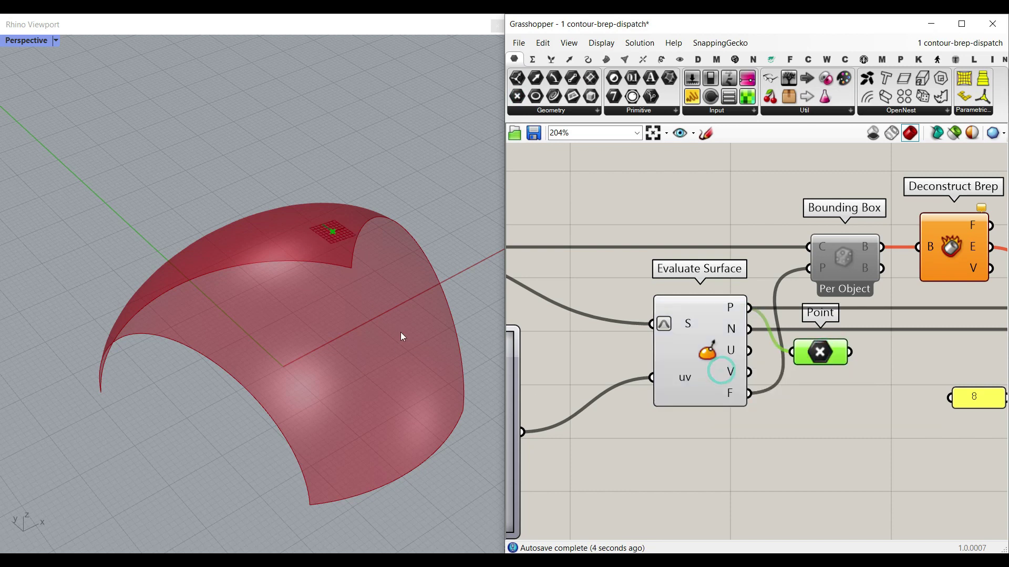
pyautogui.scroll(8, 291, 276)
pyautogui.scroll(2, 326, 252)
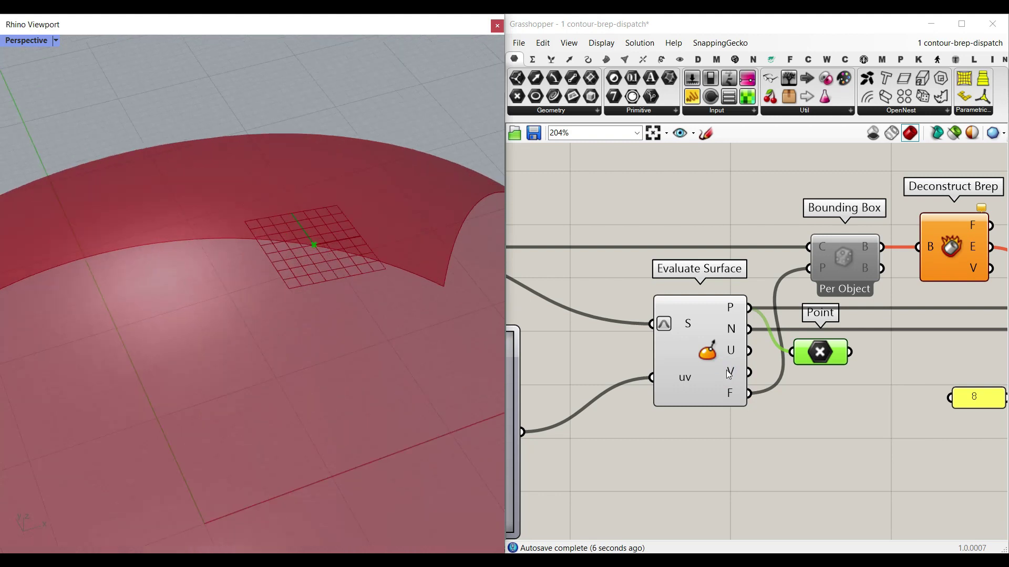
pyautogui.scroll(1, 740, 393)
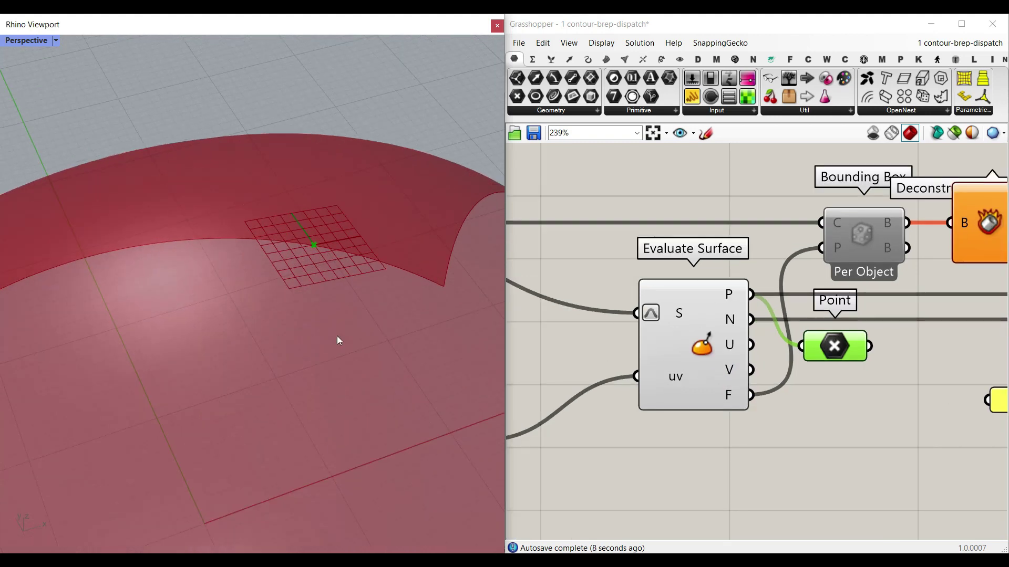
# Set the preview plane size to 10 in the display settings.
pyautogui.click(601, 42)
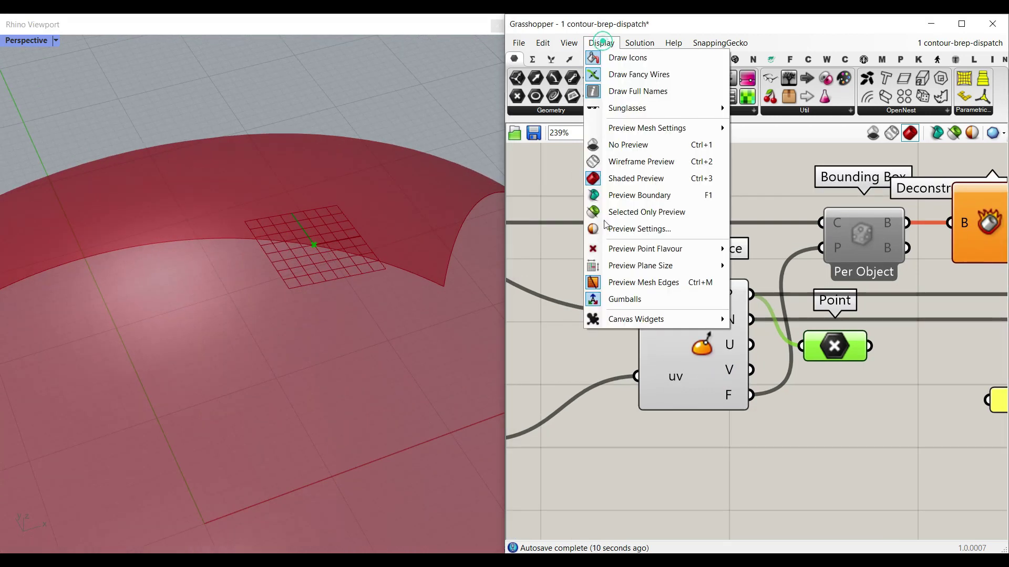
pyautogui.moveTo(633, 319)
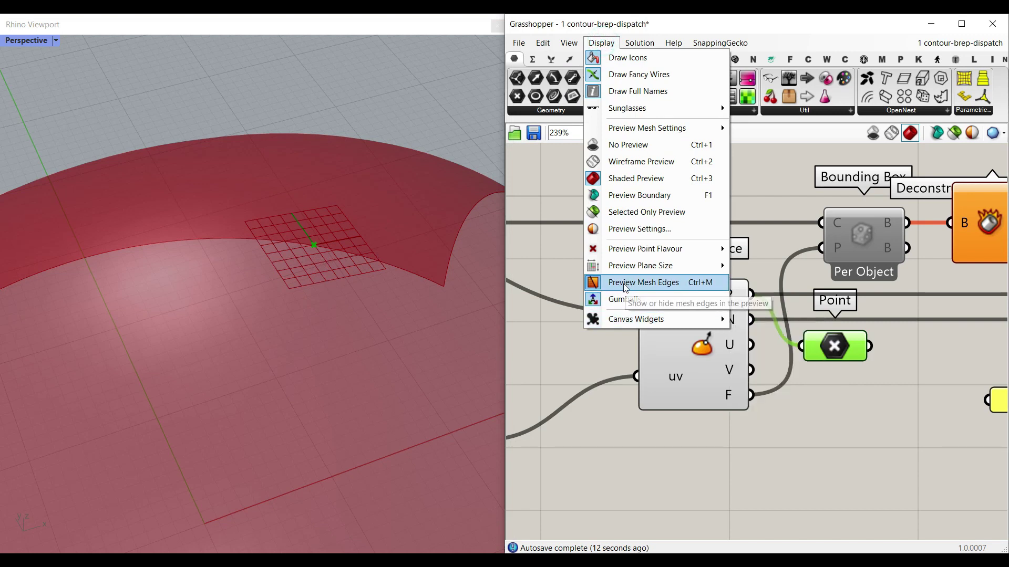
pyautogui.moveTo(677, 272)
pyautogui.doubleClick(755, 267)
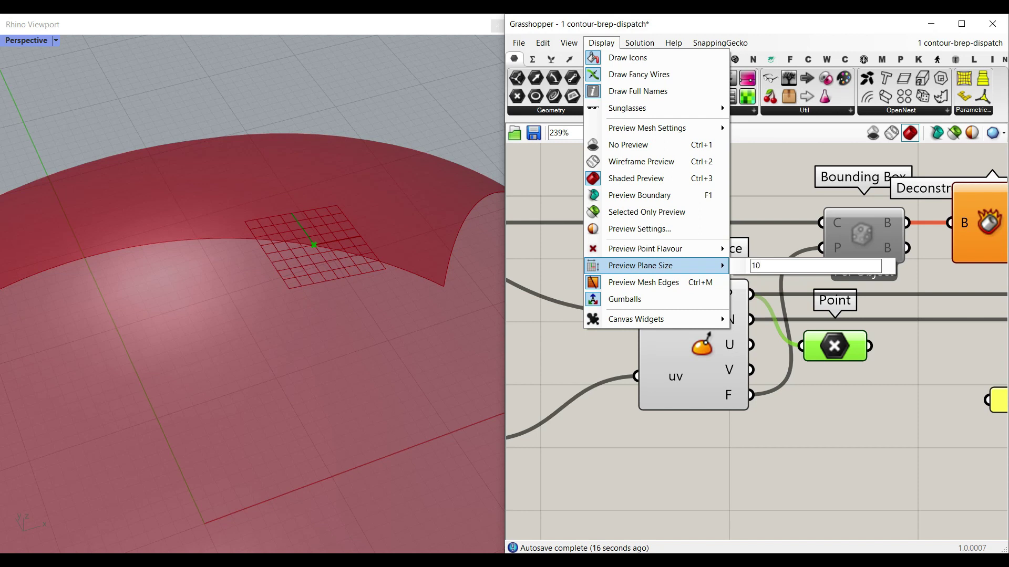
pyautogui.click(760, 205)
pyautogui.scroll(-6, 238, 304)
pyautogui.moveTo(237, 305); pyautogui.dragTo(265, 298, button='right')
# Select the MD Slider that feeds the uv input of Evaluate Surface.
pyautogui.moveTo(649, 391); pyautogui.dragTo(866, 321, button='right')
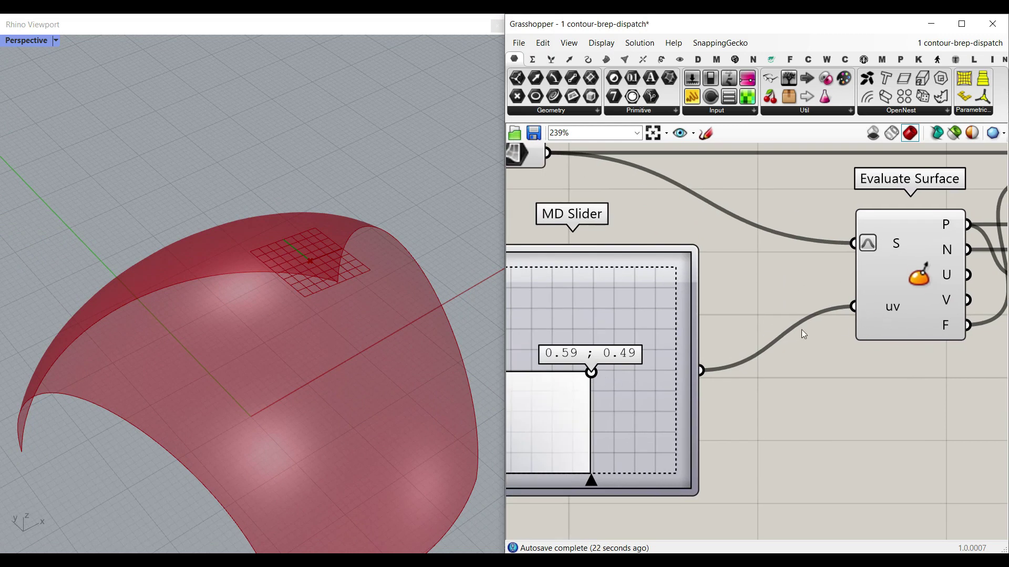
pyautogui.moveTo(620, 222); pyautogui.dragTo(643, 275, button='right')
pyautogui.moveTo(656, 344); pyautogui.dragTo(698, 326)
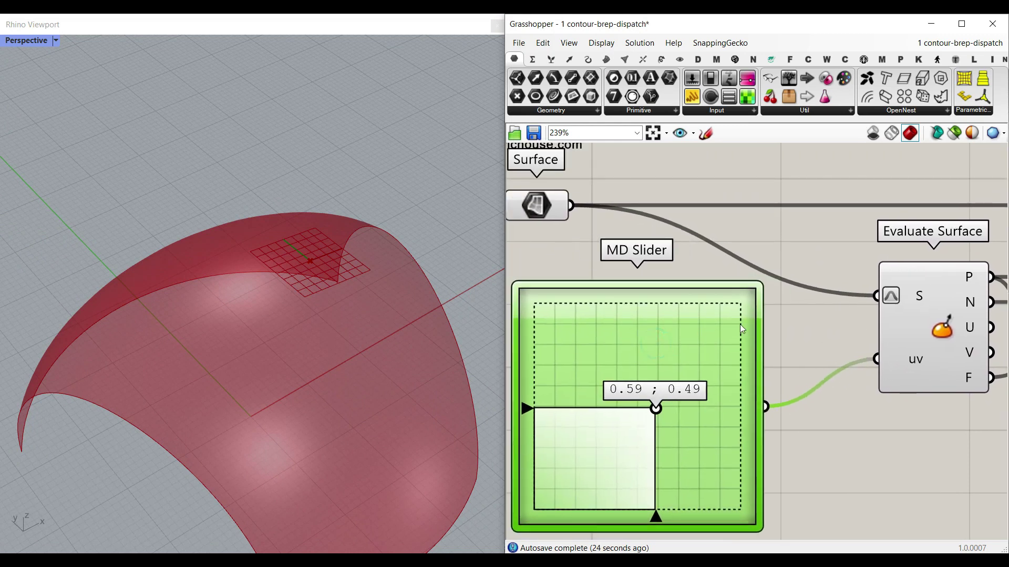
# Annotate the viewport with labelled x, y and z axis arrows starting from the origin.
pyautogui.moveTo(919, 361)
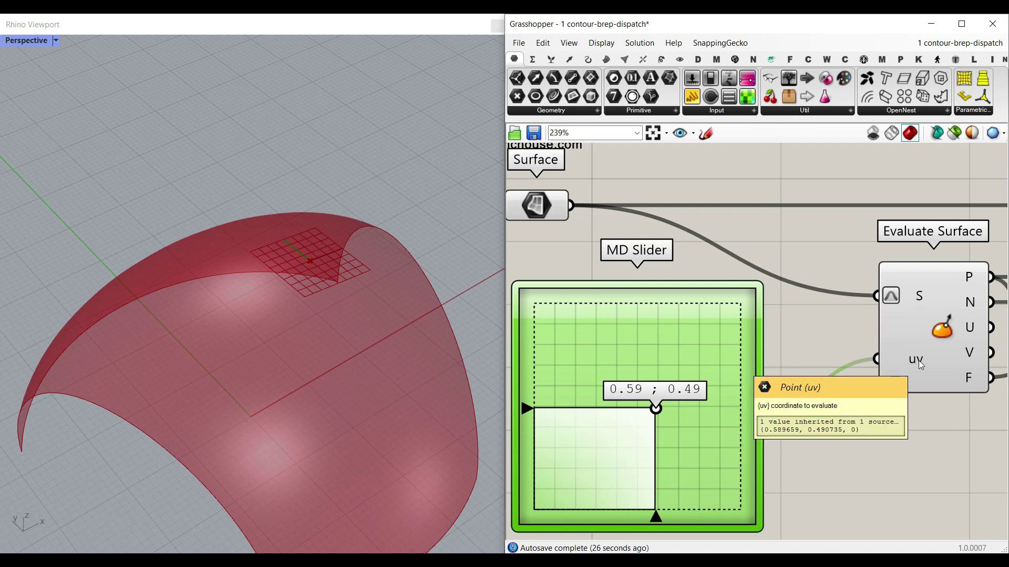
pyautogui.moveTo(918, 360); pyautogui.dragTo(836, 350, button='right')
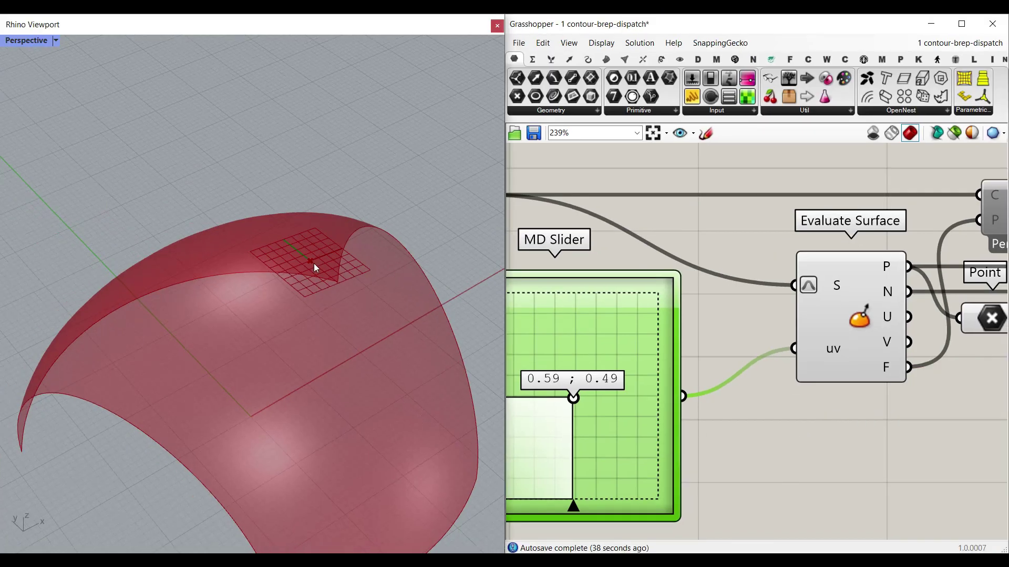
pyautogui.scroll(-6, 341, 289)
pyautogui.moveTo(330, 296); pyautogui.dragTo(305, 336, button='right')
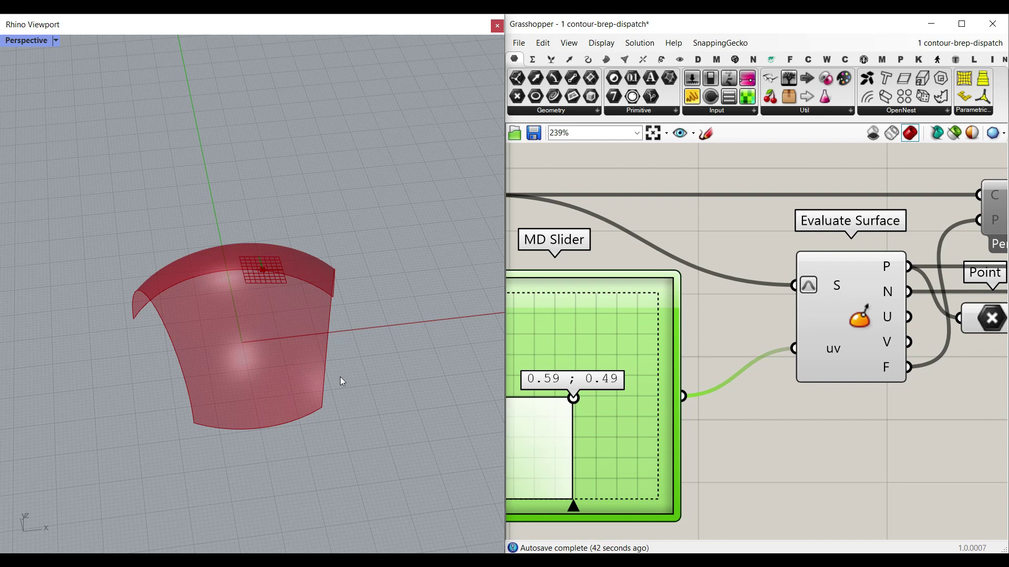
pyautogui.moveTo(241, 342)
pyautogui.mouseDown()
pyautogui.moveTo(383, 329)
pyautogui.moveTo(376, 342)
pyautogui.moveTo(412, 320)
pyautogui.moveTo(205, 246)
pyautogui.moveTo(213, 258)
pyautogui.mouseUp()
pyautogui.moveTo(204, 210)
pyautogui.mouseDown()
pyautogui.moveTo(226, 204)
pyautogui.moveTo(203, 231)
pyautogui.mouseUp()
pyautogui.moveTo(239, 342)
pyautogui.mouseDown()
pyautogui.moveTo(253, 225)
pyautogui.moveTo(259, 243)
pyautogui.mouseUp()
pyautogui.moveTo(262, 205)
pyautogui.mouseDown()
pyautogui.moveTo(267, 229)
pyautogui.moveTo(288, 225)
pyautogui.mouseUp()
pyautogui.moveTo(263, 214); pyautogui.dragTo(294, 212)
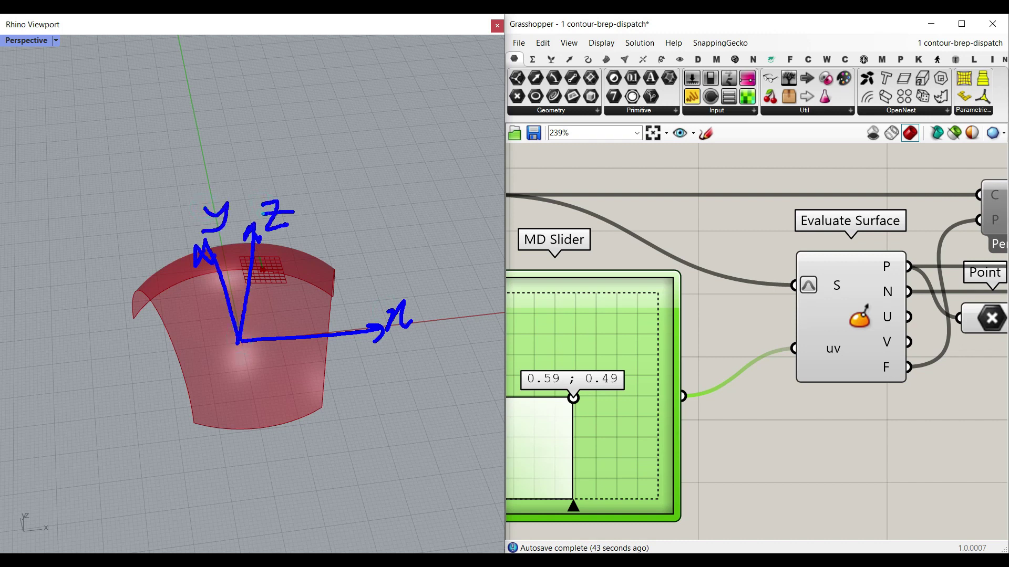
pyautogui.press('Escape')
# Annotate the viewport with an S-shaped curve with end ticks, marking its start as 0 with a direction arrow.
pyautogui.moveTo(287, 344)
pyautogui.mouseDown(button='right')
pyautogui.moveTo(317, 300)
pyautogui.moveTo(282, 349)
pyautogui.mouseUp(button='right')
pyautogui.scroll(2, 272, 343)
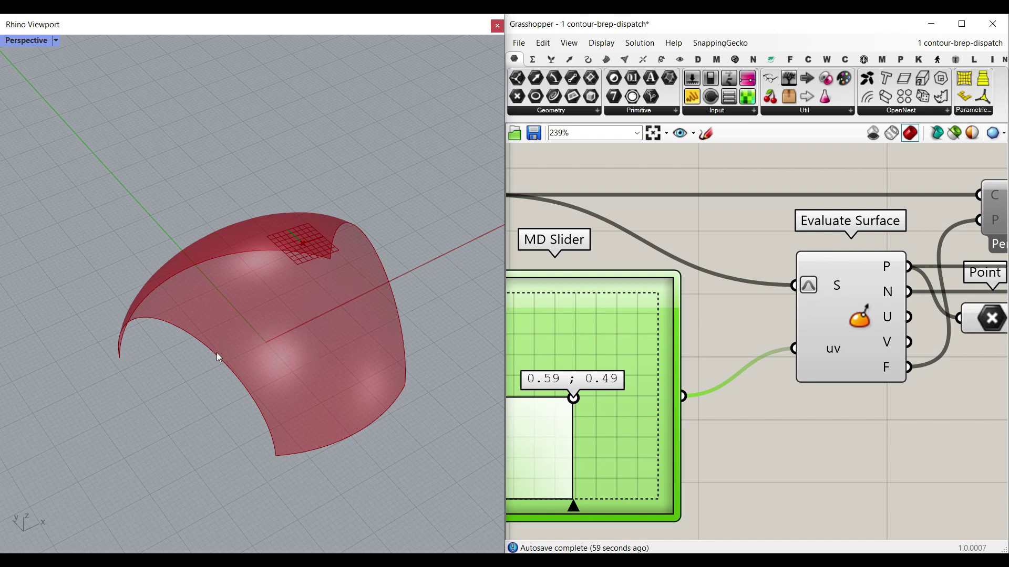
pyautogui.scroll(-3, 216, 352)
pyautogui.moveTo(405, 210)
pyautogui.mouseDown()
pyautogui.moveTo(314, 185)
pyautogui.moveTo(398, 251)
pyautogui.moveTo(383, 331)
pyautogui.moveTo(374, 321)
pyautogui.mouseUp()
pyautogui.moveTo(403, 198); pyautogui.dragTo(408, 223)
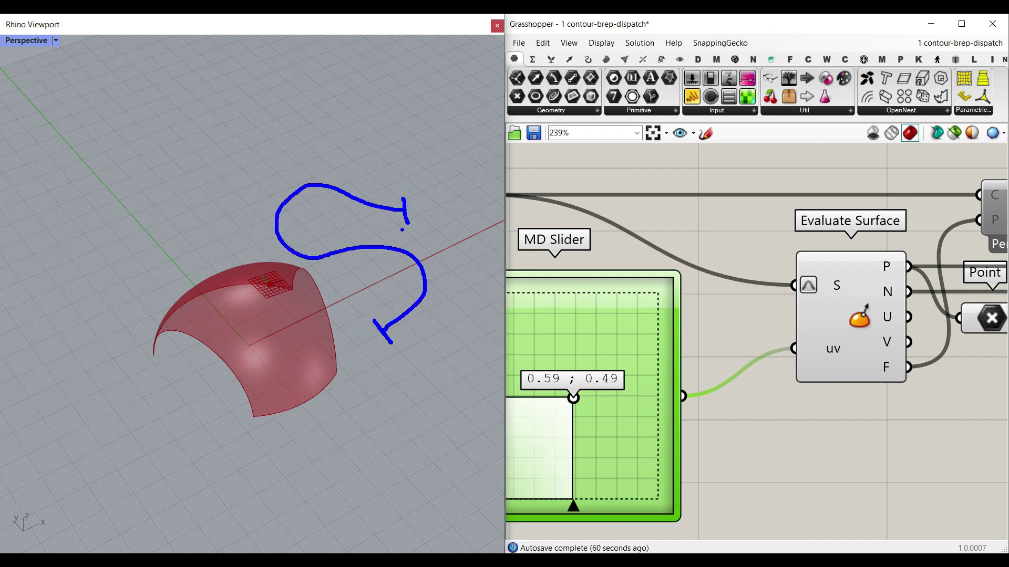
pyautogui.moveTo(407, 222)
pyautogui.mouseDown()
pyautogui.moveTo(403, 201)
pyautogui.moveTo(417, 202)
pyautogui.moveTo(285, 196)
pyautogui.moveTo(307, 200)
pyautogui.mouseUp()
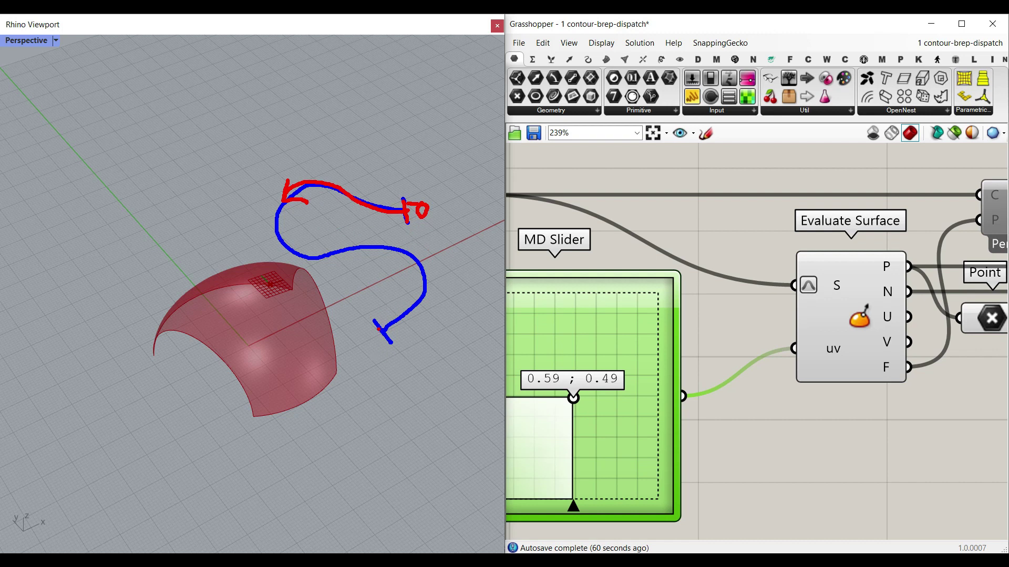
# Label the annotated curve's end 100, add division ticks and a 5u distance label, and rework that label.
pyautogui.moveTo(380, 360)
pyautogui.mouseDown()
pyautogui.moveTo(392, 373)
pyautogui.moveTo(400, 355)
pyautogui.moveTo(414, 362)
pyautogui.mouseUp()
pyautogui.moveTo(392, 315); pyautogui.dragTo(406, 321)
pyautogui.moveTo(436, 276)
pyautogui.mouseDown()
pyautogui.moveTo(414, 281)
pyautogui.moveTo(417, 265)
pyautogui.moveTo(397, 255)
pyautogui.mouseUp()
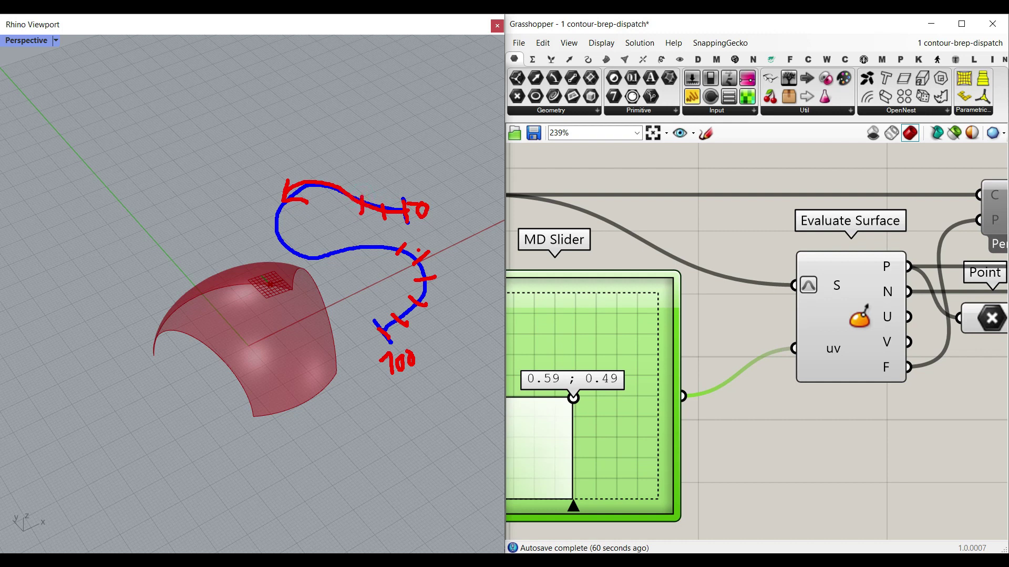
pyautogui.moveTo(399, 185)
pyautogui.mouseDown()
pyautogui.moveTo(351, 180)
pyautogui.moveTo(317, 159)
pyautogui.moveTo(401, 173)
pyautogui.mouseUp()
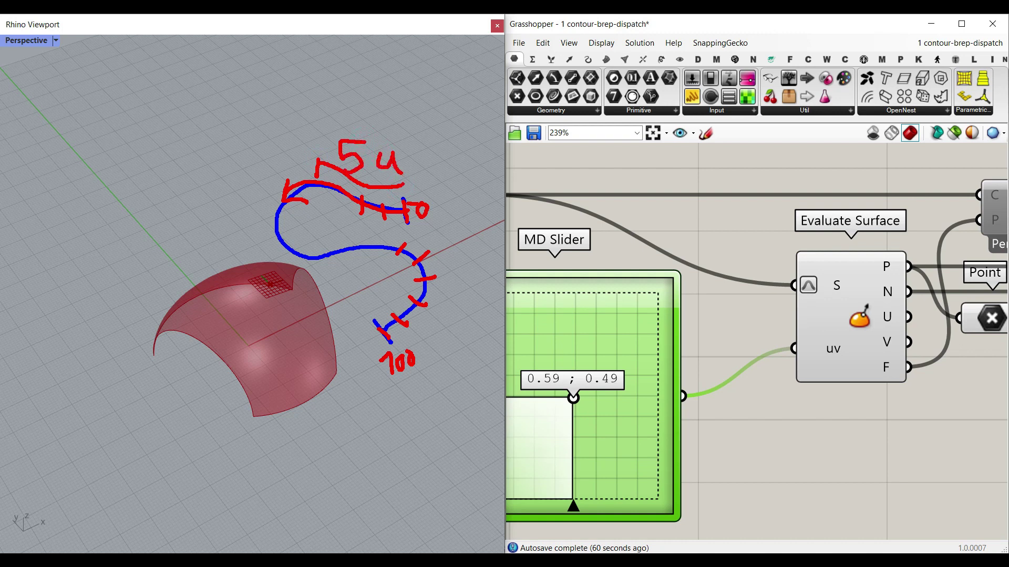
pyautogui.hotkey('ctrl', 'z')
pyautogui.moveTo(389, 136)
pyautogui.mouseDown()
pyautogui.moveTo(400, 167)
pyautogui.moveTo(396, 149)
pyautogui.moveTo(383, 166)
pyautogui.moveTo(414, 168)
pyautogui.mouseUp()
pyautogui.click(409, 144)
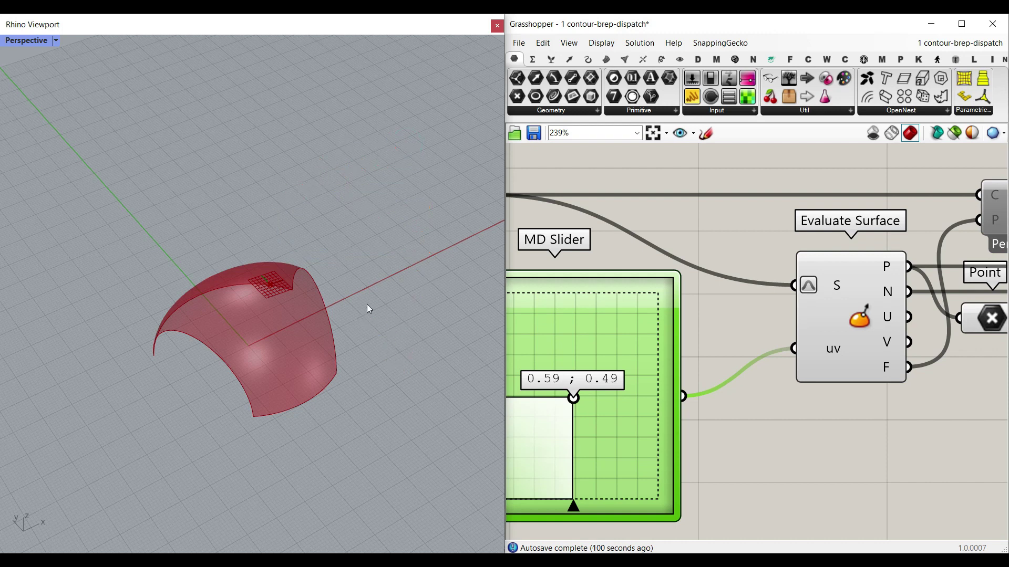
# Annotate two edges of the surface with u and v direction arrows and write the coordinate (10,5).
pyautogui.moveTo(367, 304); pyautogui.dragTo(297, 315, button='right')
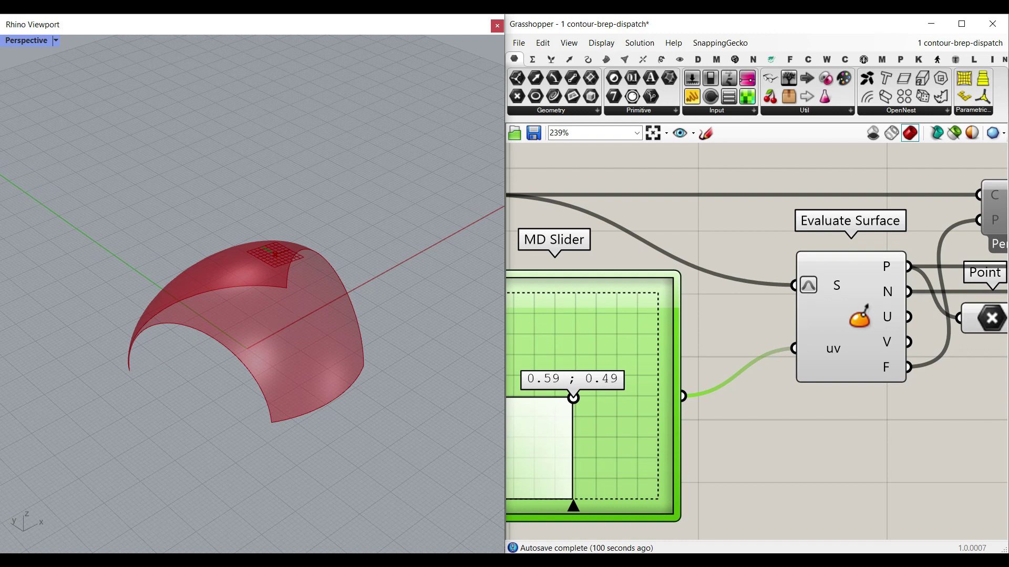
pyautogui.moveTo(271, 423)
pyautogui.mouseDown()
pyautogui.moveTo(223, 344)
pyautogui.moveTo(210, 341)
pyautogui.moveTo(221, 360)
pyautogui.moveTo(199, 350)
pyautogui.moveTo(205, 371)
pyautogui.mouseUp()
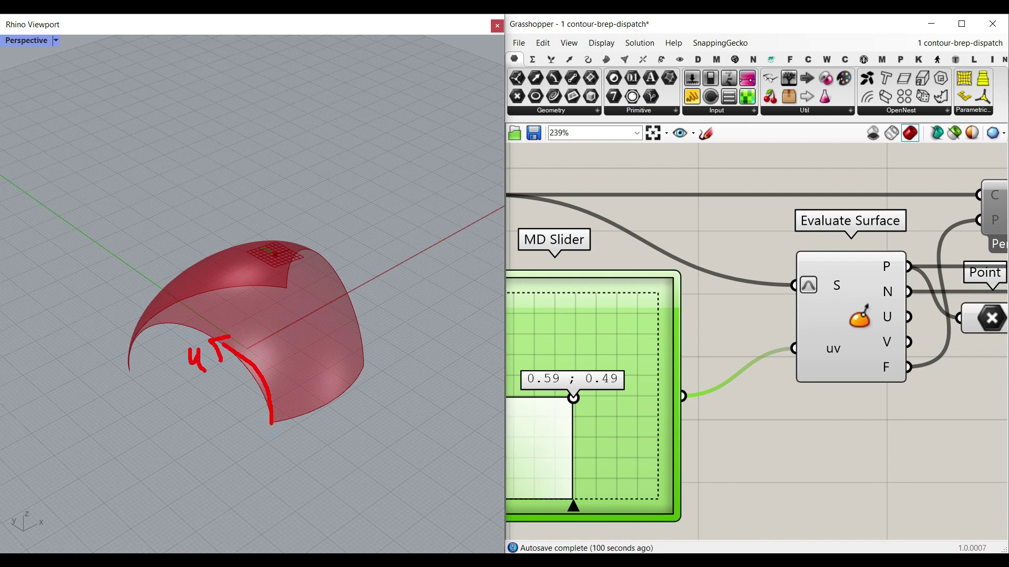
pyautogui.moveTo(271, 423)
pyautogui.mouseDown()
pyautogui.moveTo(344, 393)
pyautogui.moveTo(356, 372)
pyautogui.moveTo(371, 403)
pyautogui.moveTo(381, 382)
pyautogui.mouseUp()
pyautogui.moveTo(186, 376)
pyautogui.mouseDown()
pyautogui.moveTo(181, 392)
pyautogui.moveTo(195, 378)
pyautogui.moveTo(195, 392)
pyautogui.moveTo(217, 389)
pyautogui.moveTo(216, 398)
pyautogui.moveTo(233, 379)
pyautogui.moveTo(222, 394)
pyautogui.mouseUp()
pyautogui.click(239, 395)
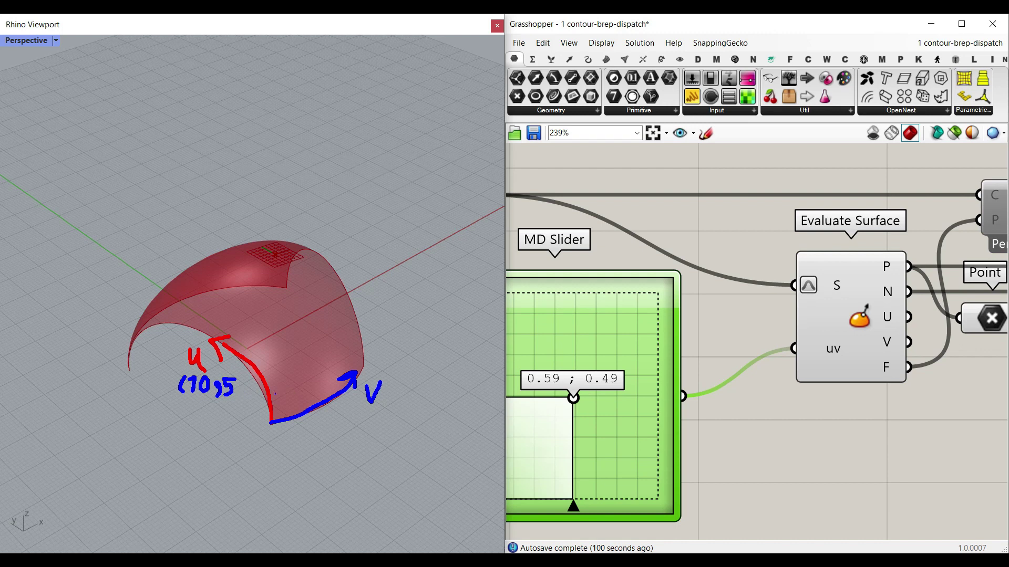
pyautogui.moveTo(240, 378); pyautogui.dragTo(241, 398)
# Mark the point for coordinate (10,5) on the surface with guide lines running from the u and v edges.
pyautogui.moveTo(192, 335); pyautogui.dragTo(251, 301)
pyautogui.moveTo(258, 311); pyautogui.dragTo(278, 332)
pyautogui.moveTo(286, 339); pyautogui.dragTo(291, 350)
pyautogui.click(307, 383)
pyautogui.moveTo(299, 360); pyautogui.dragTo(312, 403)
pyautogui.moveTo(251, 293)
pyautogui.mouseDown()
pyautogui.moveTo(244, 302)
pyautogui.moveTo(252, 294)
pyautogui.mouseUp()
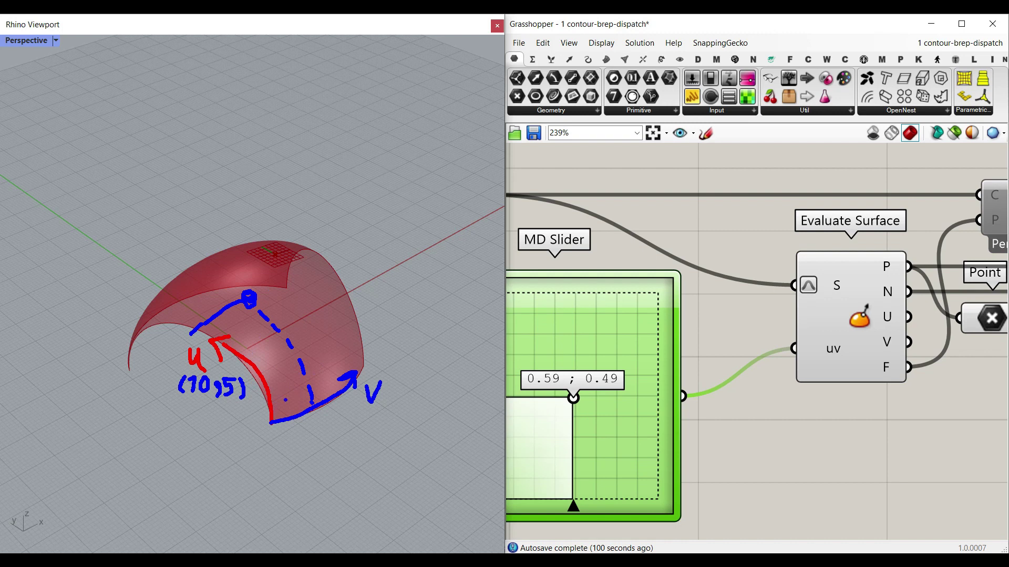
# Outline an offset volume above the surface in yellow annotation strokes to illustrate a third direction.
pyautogui.moveTo(273, 421); pyautogui.dragTo(341, 342)
pyautogui.hotkey('ctrl', 'z')
pyautogui.moveTo(274, 421)
pyautogui.mouseDown()
pyautogui.moveTo(357, 327)
pyautogui.moveTo(363, 337)
pyautogui.mouseUp()
pyautogui.moveTo(358, 371)
pyautogui.mouseDown()
pyautogui.moveTo(424, 291)
pyautogui.moveTo(433, 303)
pyautogui.moveTo(359, 326)
pyautogui.moveTo(310, 295)
pyautogui.moveTo(188, 264)
pyautogui.moveTo(104, 325)
pyautogui.mouseUp()
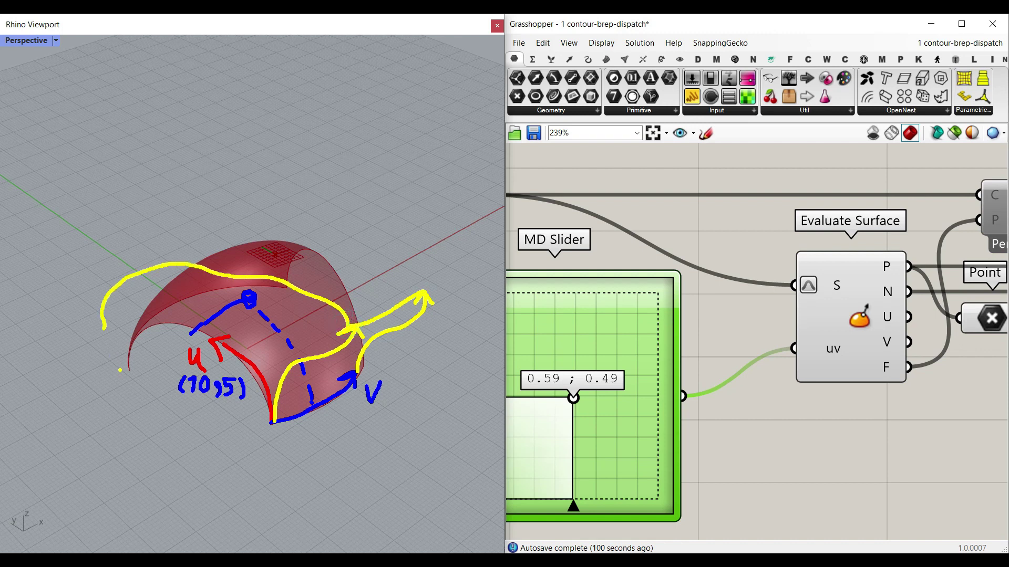
pyautogui.moveTo(136, 368)
pyautogui.mouseDown()
pyautogui.moveTo(105, 311)
pyautogui.moveTo(273, 203)
pyautogui.moveTo(426, 288)
pyautogui.mouseUp()
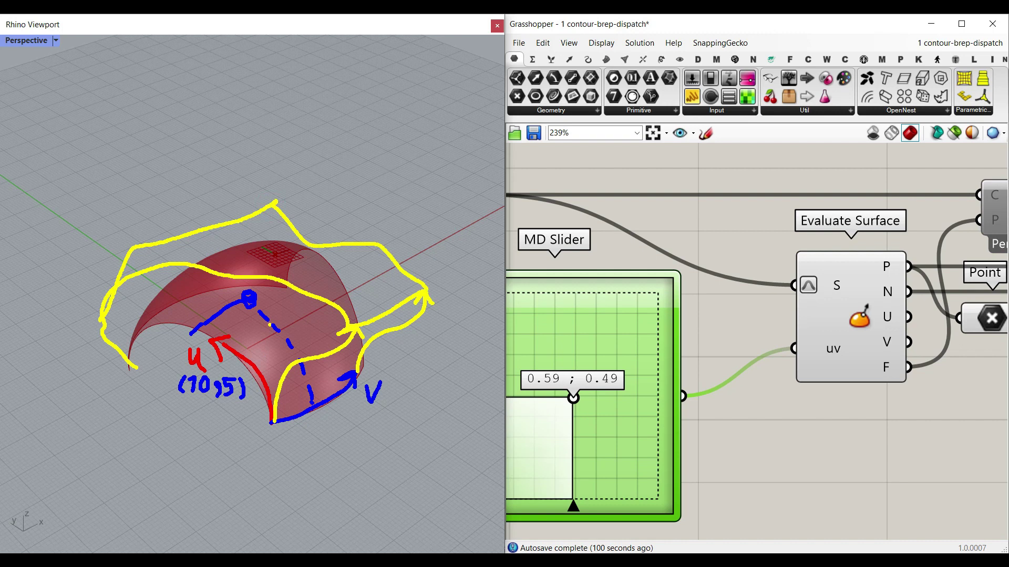
# Annotate the third direction with a w arrow and write the coordinate set u, v, w below the surface.
pyautogui.moveTo(246, 298)
pyautogui.mouseDown()
pyautogui.moveTo(286, 246)
pyautogui.moveTo(290, 264)
pyautogui.mouseUp()
pyautogui.moveTo(308, 347)
pyautogui.mouseDown()
pyautogui.moveTo(324, 353)
pyautogui.moveTo(312, 370)
pyautogui.moveTo(321, 380)
pyautogui.moveTo(339, 367)
pyautogui.mouseUp()
pyautogui.moveTo(187, 430)
pyautogui.mouseDown()
pyautogui.moveTo(190, 444)
pyautogui.moveTo(199, 432)
pyautogui.moveTo(199, 449)
pyautogui.moveTo(209, 451)
pyautogui.mouseUp()
pyautogui.moveTo(225, 430)
pyautogui.mouseDown()
pyautogui.moveTo(227, 444)
pyautogui.moveTo(238, 431)
pyautogui.moveTo(243, 456)
pyautogui.moveTo(280, 432)
pyautogui.mouseUp()
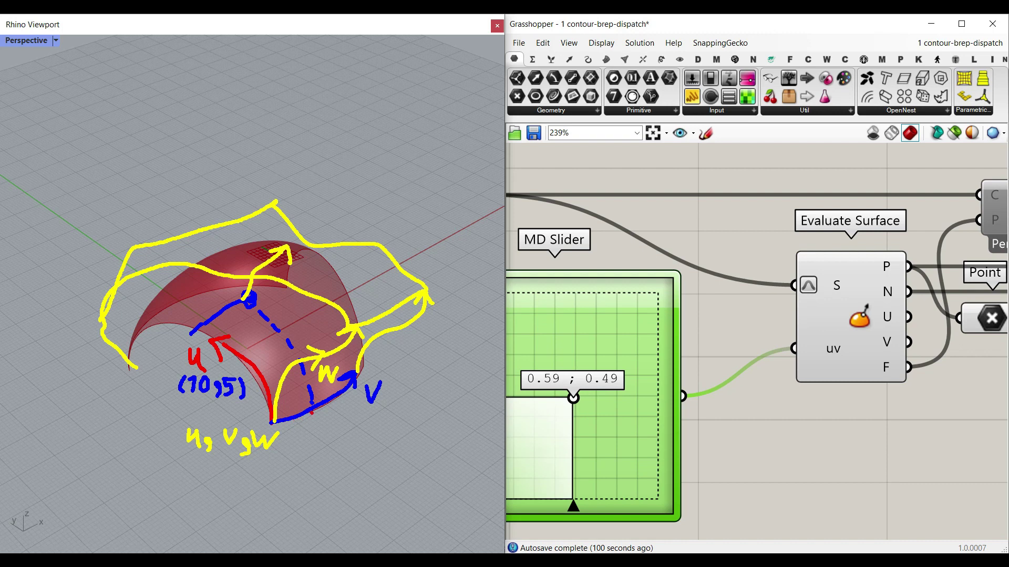
# Undo the w arrows and the u, v, w labels in the annotation.
pyautogui.hotkey('ctrl', 'z')
pyautogui.hotkey('ctrl', 'z')
pyautogui.hotkey('ctrl', 'z')
pyautogui.hotkey('ctrl', 'z')
pyautogui.hotkey('ctrl', 'z')
pyautogui.hotkey('ctrl', 'z')
pyautogui.hotkey('ctrl', 'z')
pyautogui.hotkey('ctrl', 'z')
pyautogui.hotkey('ctrl', 'z')
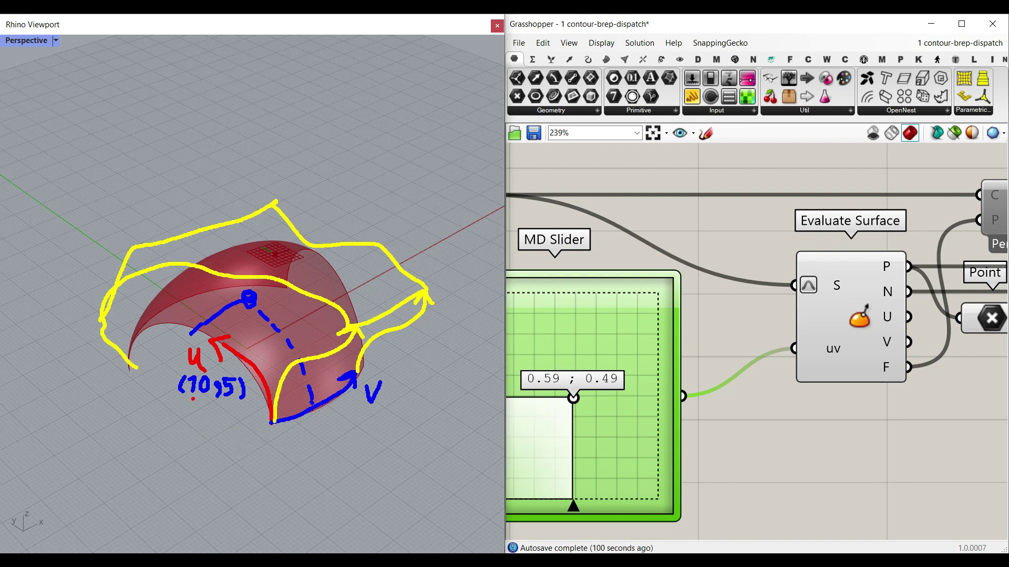
# Mark the u range from 0 to 100 and the start and end of the v range along the surface edges.
pyautogui.moveTo(278, 423)
pyautogui.mouseDown()
pyautogui.moveTo(255, 436)
pyautogui.moveTo(270, 452)
pyautogui.moveTo(271, 443)
pyautogui.mouseUp()
pyautogui.moveTo(115, 369)
pyautogui.mouseDown()
pyautogui.moveTo(148, 378)
pyautogui.moveTo(122, 386)
pyautogui.moveTo(120, 409)
pyautogui.moveTo(131, 413)
pyautogui.moveTo(138, 395)
pyautogui.mouseUp()
pyautogui.moveTo(151, 394)
pyautogui.mouseDown()
pyautogui.moveTo(152, 412)
pyautogui.moveTo(149, 395)
pyautogui.mouseUp()
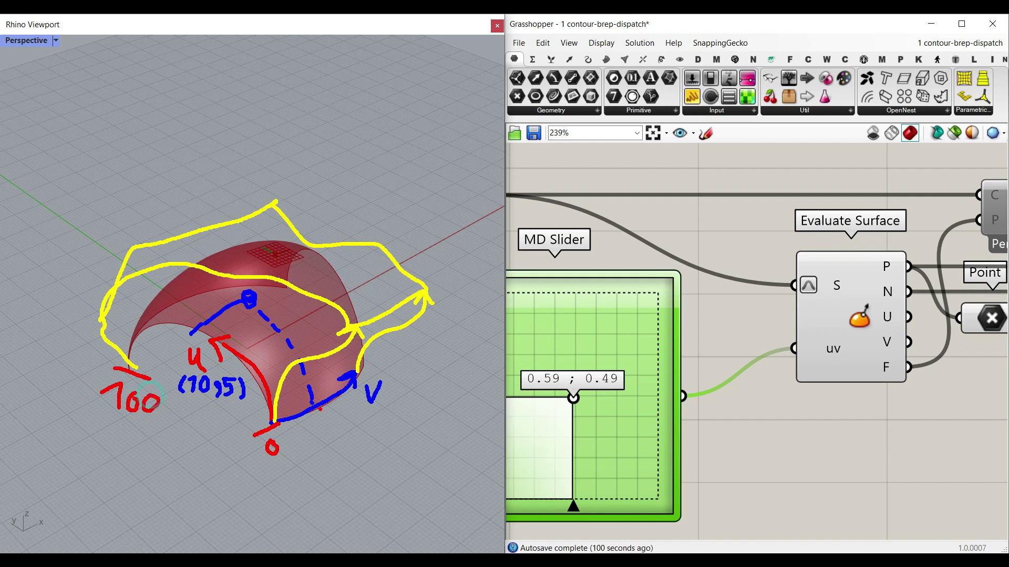
pyautogui.moveTo(277, 417)
pyautogui.mouseDown()
pyautogui.moveTo(299, 451)
pyautogui.moveTo(300, 438)
pyautogui.mouseUp()
pyautogui.moveTo(353, 372); pyautogui.dragTo(366, 387)
pyautogui.moveTo(367, 417)
pyautogui.mouseDown()
pyautogui.moveTo(357, 424)
pyautogui.moveTo(379, 425)
pyautogui.moveTo(381, 395)
pyautogui.moveTo(376, 436)
pyautogui.mouseUp()
# Cross out the end values of the u and v ranges and annotate new end labels beside them.
pyautogui.moveTo(155, 380); pyautogui.dragTo(130, 409)
pyautogui.moveTo(121, 390); pyautogui.dragTo(153, 417)
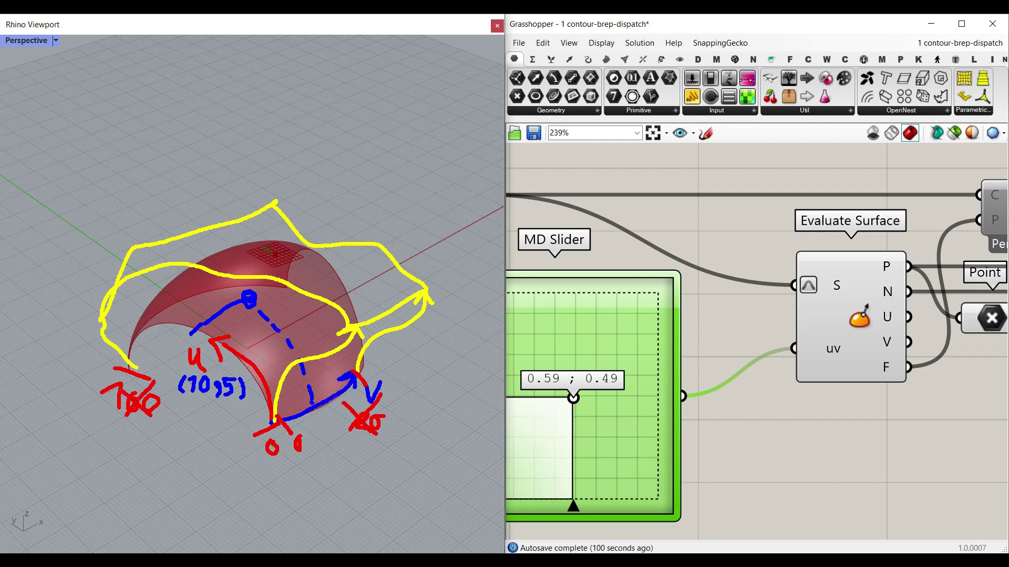
pyautogui.moveTo(372, 363); pyautogui.dragTo(377, 379)
pyautogui.moveTo(111, 355); pyautogui.dragTo(119, 364)
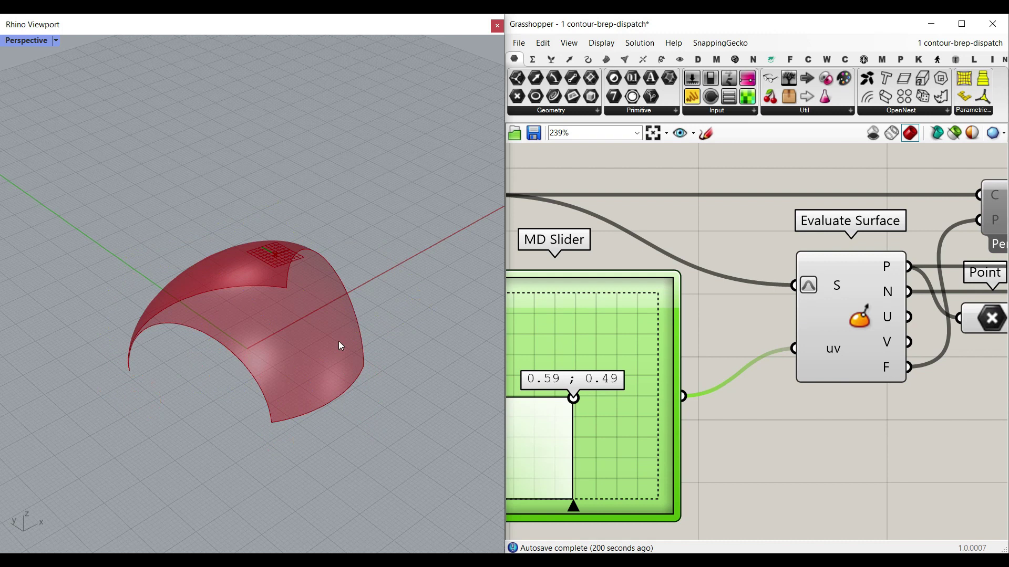
# Check the Reparameterize option on the S input of Evaluate Surface.
pyautogui.scroll(5, 231, 334)
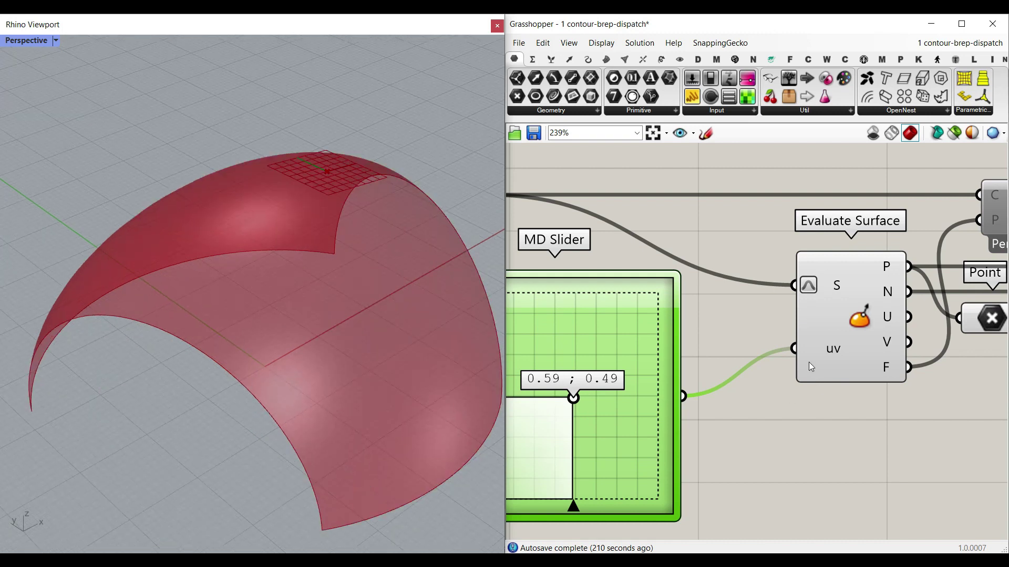
pyautogui.scroll(3, 809, 361)
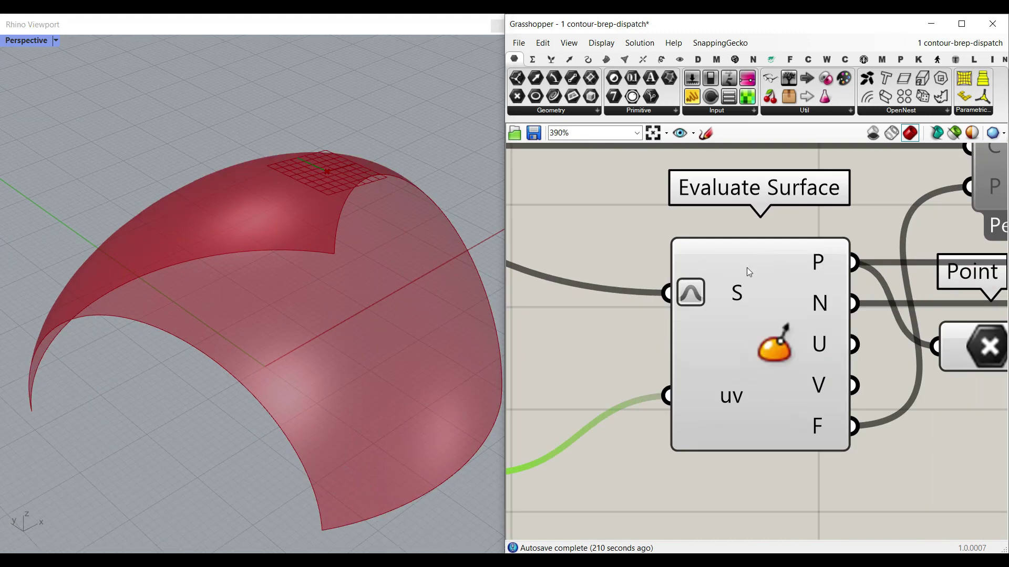
pyautogui.rightClick(730, 288)
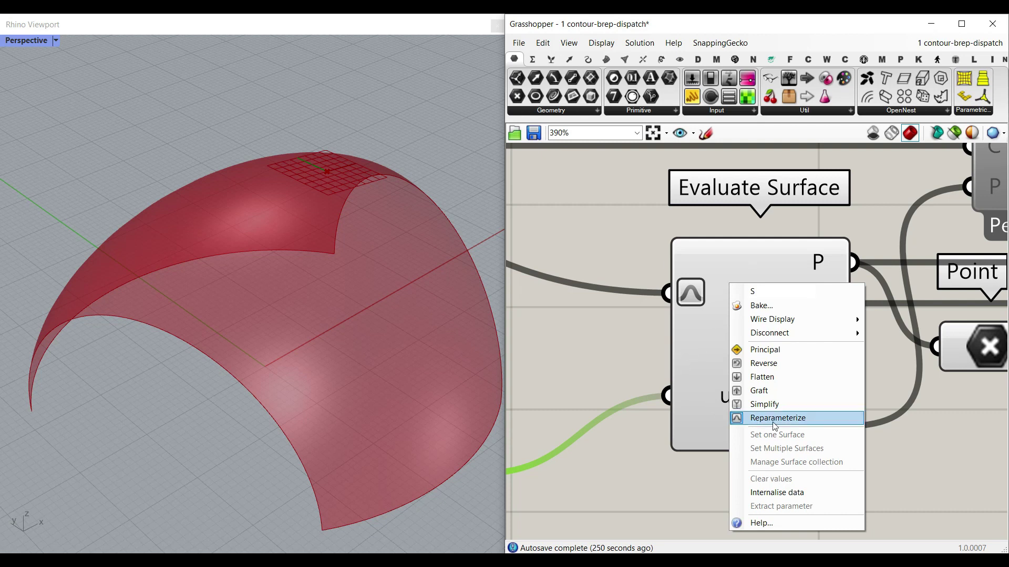
pyautogui.click(658, 350)
# Add a Domain² parameter above the MD Slider and connect the Surface output to it.
pyautogui.scroll(-4, 656, 349)
pyautogui.moveTo(648, 335); pyautogui.dragTo(838, 343, button='right')
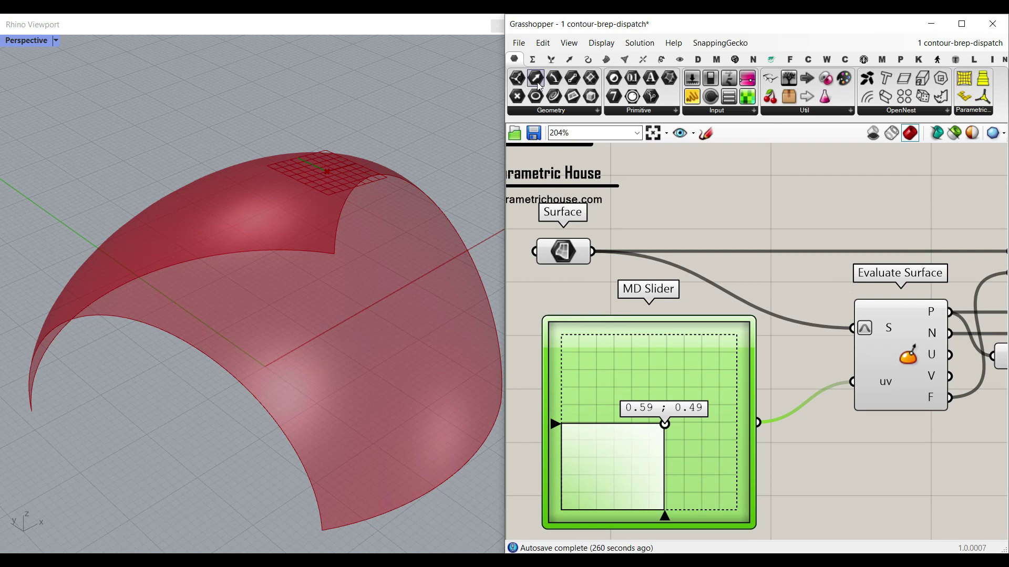
pyautogui.click(633, 109)
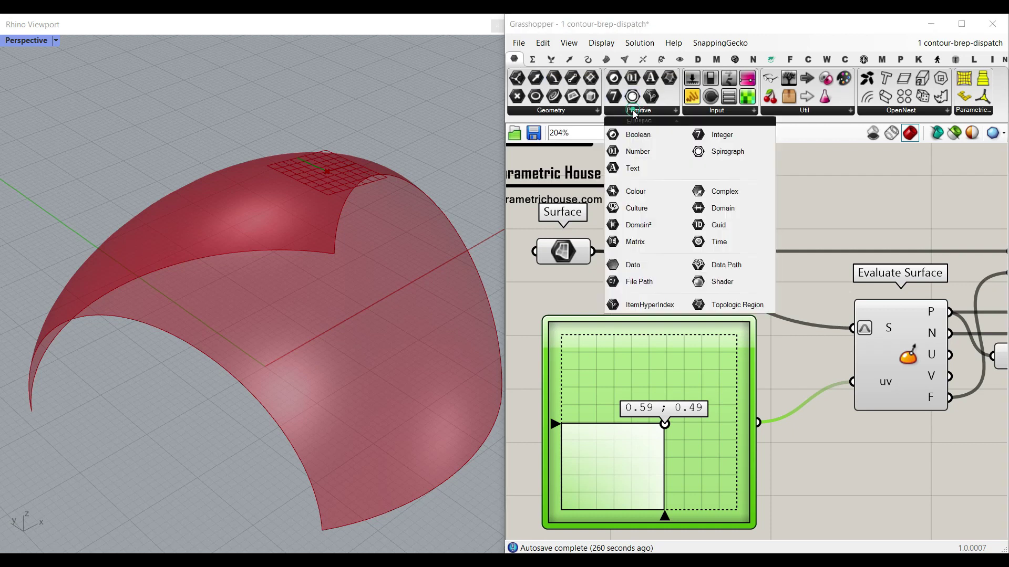
pyautogui.click(646, 222)
pyautogui.click(696, 204)
pyautogui.moveTo(697, 206); pyautogui.dragTo(654, 285, button='right')
pyautogui.moveTo(544, 328); pyautogui.dragTo(647, 281)
pyautogui.moveTo(648, 279); pyautogui.dragTo(596, 332, button='right')
pyautogui.moveTo(604, 329); pyautogui.dragTo(678, 252)
# Add a Panel beside the Domain² parameter and connect it to read the surface's u and v domains.
pyautogui.click(692, 96)
pyautogui.click(766, 253)
pyautogui.moveTo(678, 252); pyautogui.dragTo(587, 234, button='right')
pyautogui.moveTo(760, 284); pyautogui.dragTo(758, 309)
pyautogui.scroll(3, 578, 247)
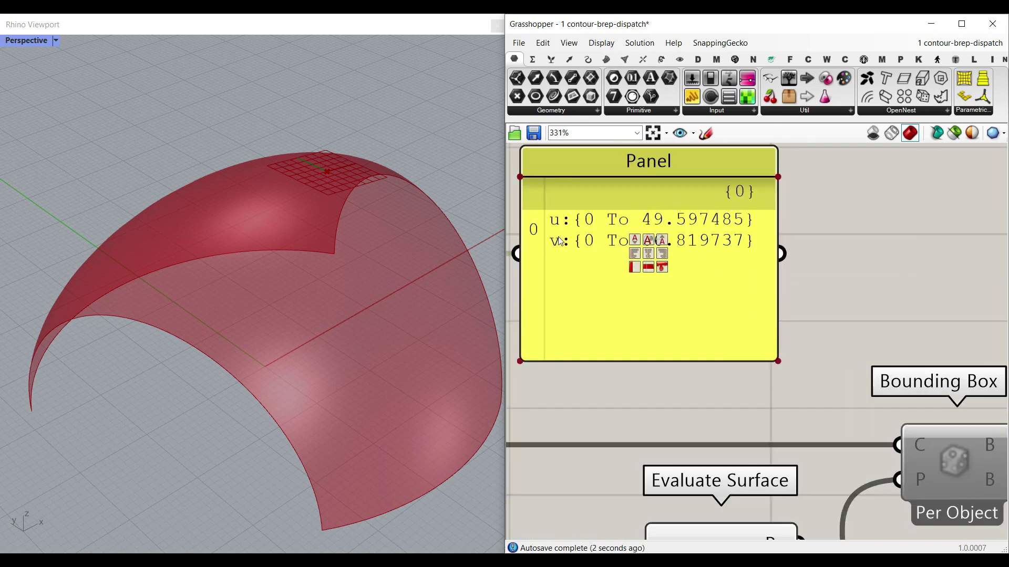
pyautogui.scroll(-1, 578, 248)
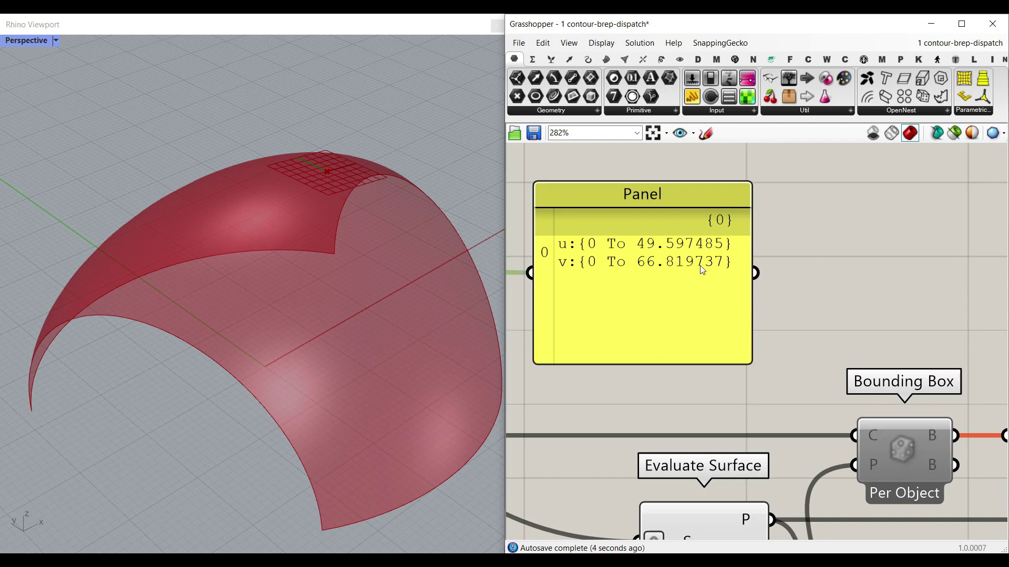
pyautogui.moveTo(621, 304); pyautogui.dragTo(811, 295, button='right')
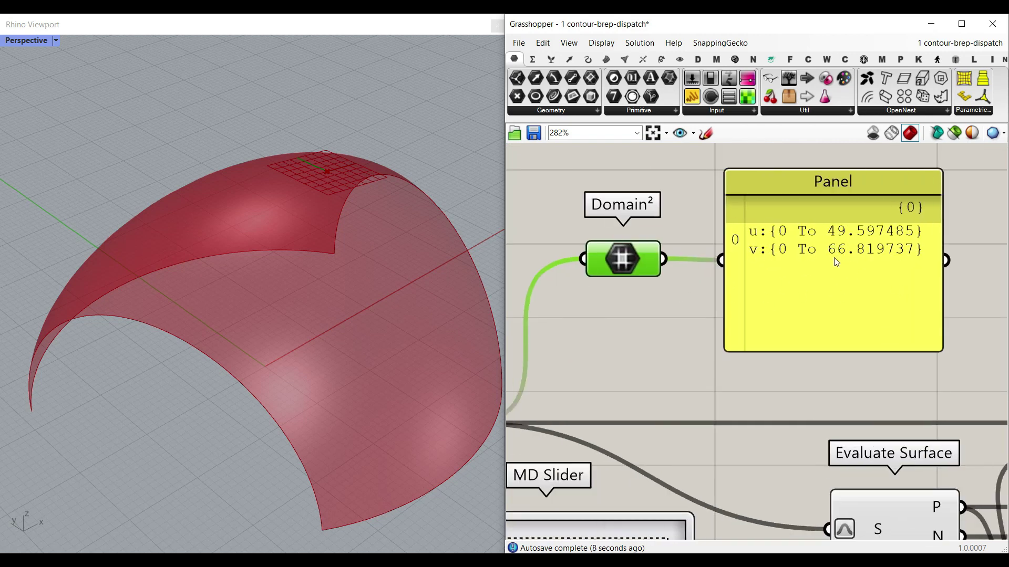
# Turn on Reparameterize for the Surface parameter and narrow the Panel that shows its domains.
pyautogui.moveTo(723, 338); pyautogui.dragTo(888, 268, button='right')
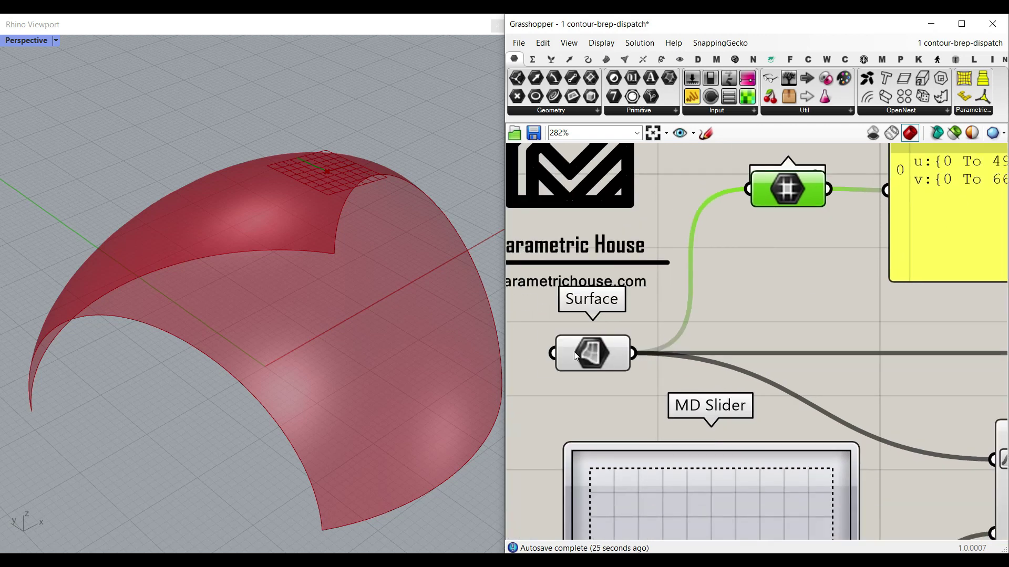
pyautogui.rightClick(591, 351)
pyautogui.click(630, 441)
pyautogui.moveTo(833, 282); pyautogui.dragTo(781, 313, button='right')
pyautogui.moveTo(789, 316); pyautogui.dragTo(729, 314)
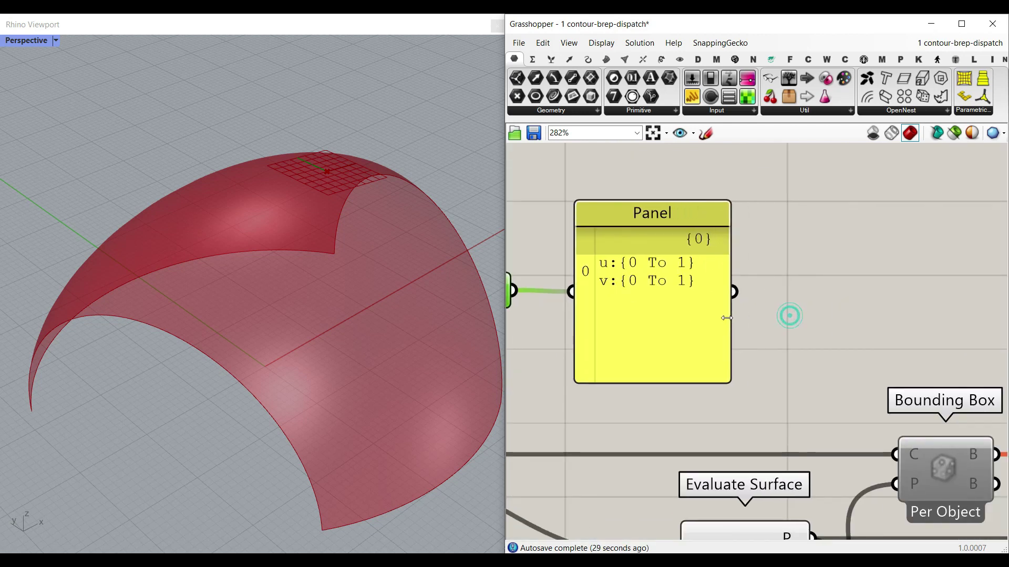
# Compare the options of the Surface parameter with those of the S input on Evaluate Surface.
pyautogui.moveTo(740, 413); pyautogui.dragTo(804, 289, button='right')
pyautogui.scroll(-2, 804, 288)
pyautogui.scroll(2, 589, 326)
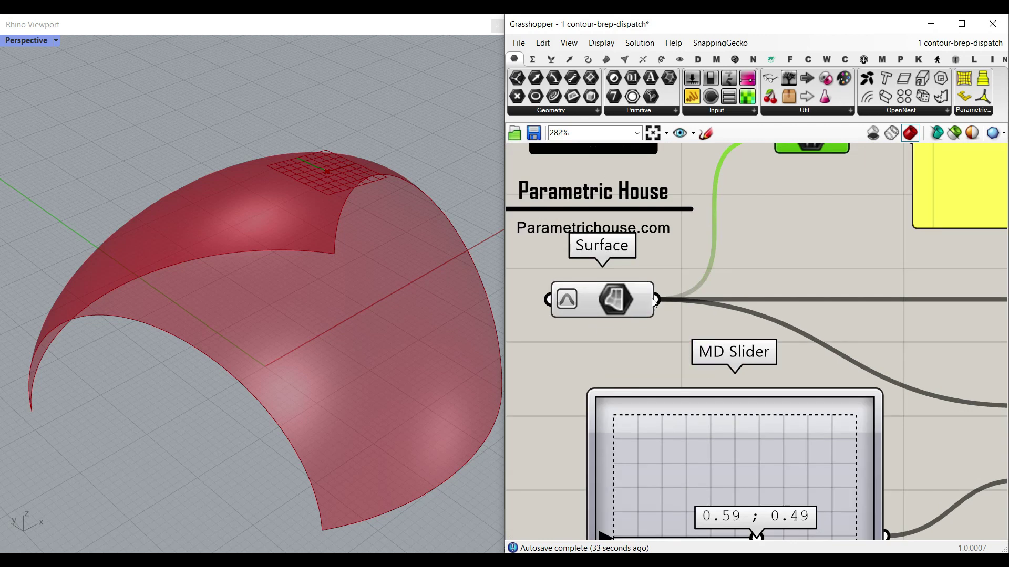
pyautogui.rightClick(600, 301)
pyautogui.click(578, 296)
pyautogui.moveTo(910, 338); pyautogui.dragTo(626, 273, button='right')
pyautogui.rightClick(777, 333)
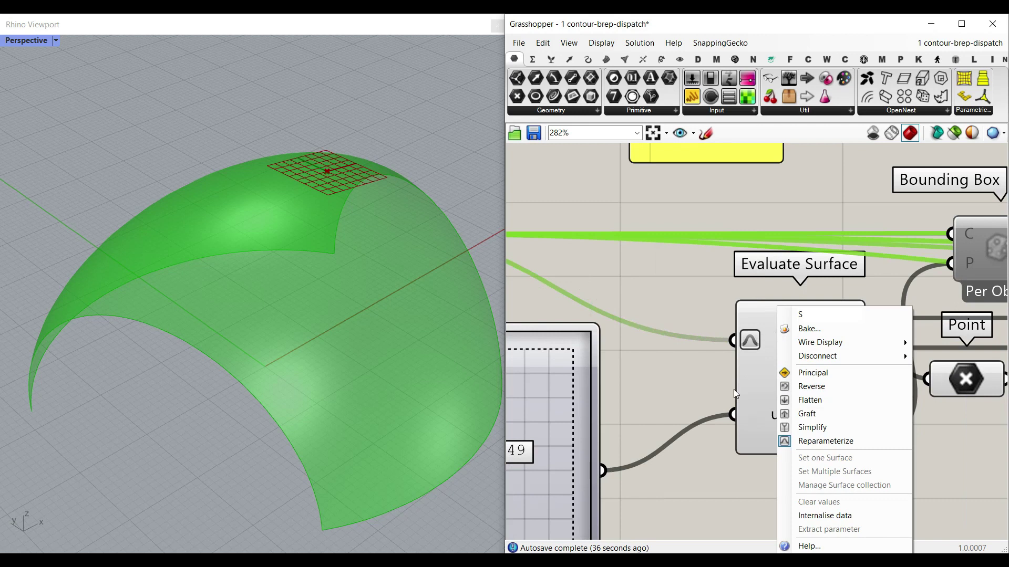
pyautogui.click(734, 389)
# Turn off Reparameterize for the Surface parameter.
pyautogui.rightClick(547, 231)
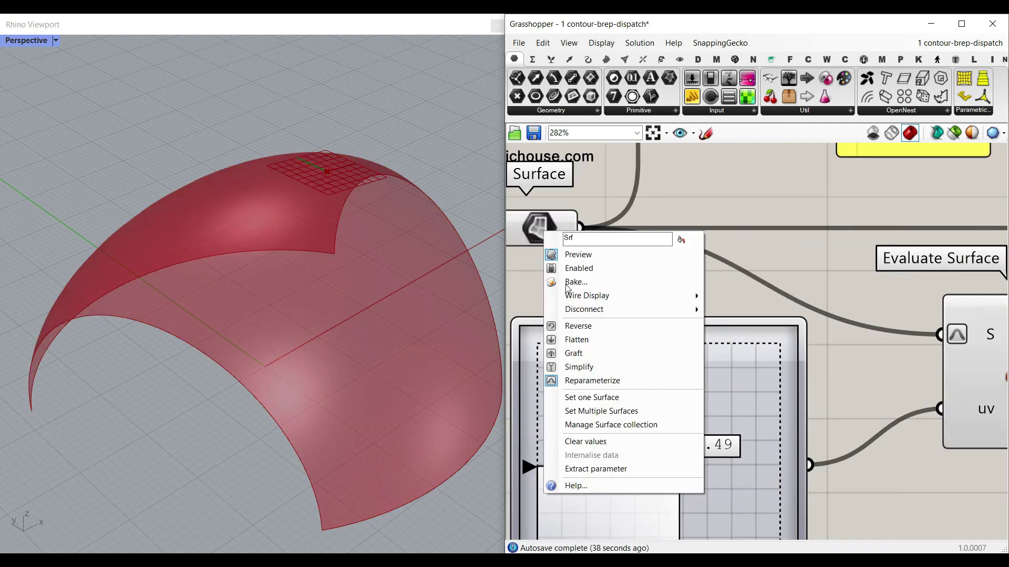
pyautogui.click(590, 375)
pyautogui.moveTo(683, 322); pyautogui.dragTo(648, 291, button='right')
pyautogui.scroll(-1, 648, 291)
pyautogui.scroll(-1, 649, 291)
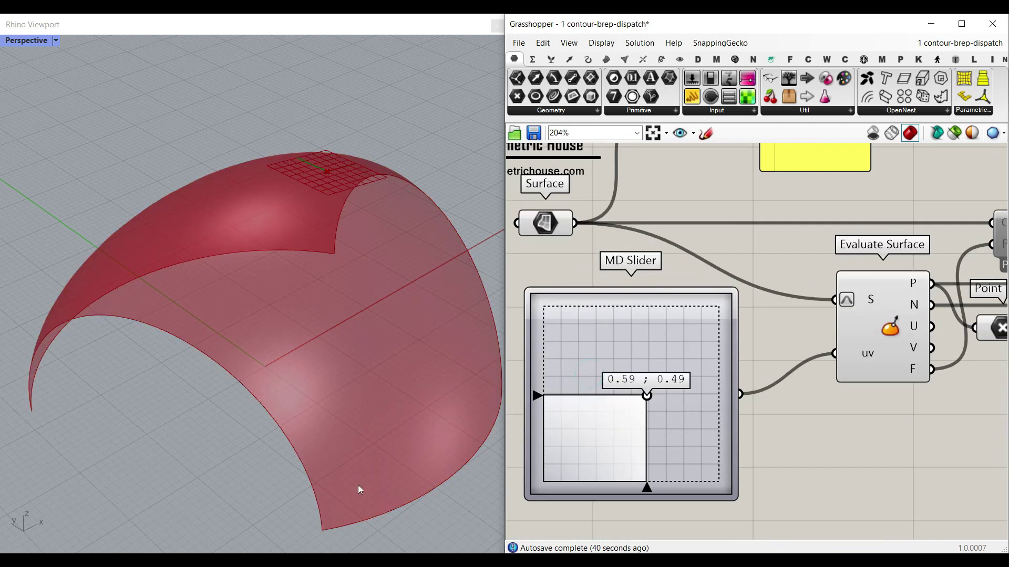
# Delete the existing MD Slider and place a new MD Slider in front of the Evaluate Surface component.
pyautogui.moveTo(754, 393); pyautogui.dragTo(813, 361, button='right')
pyautogui.click(726, 352)
pyautogui.press('Delete')
pyautogui.doubleClick(720, 387)
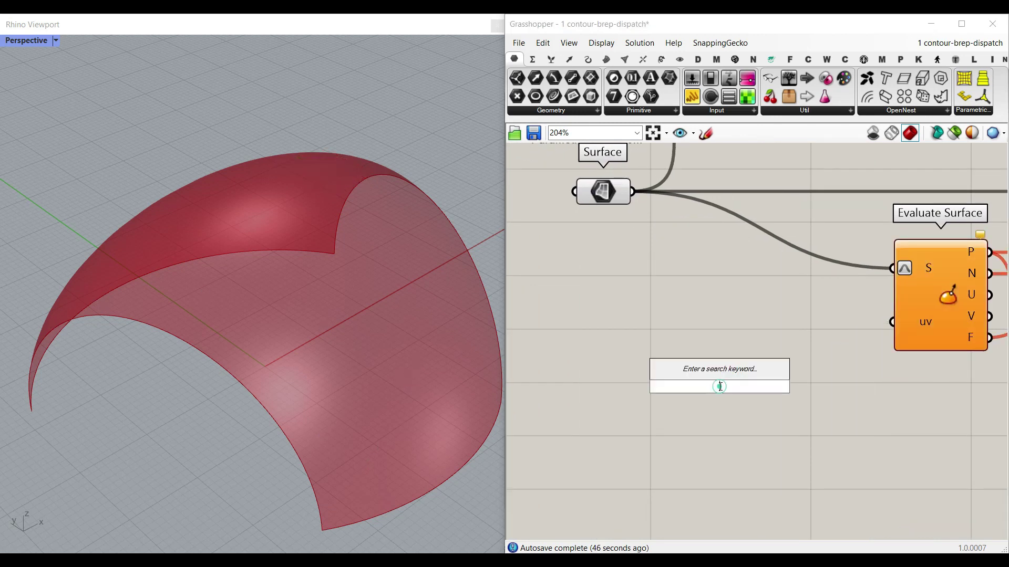
pyautogui.write('md')
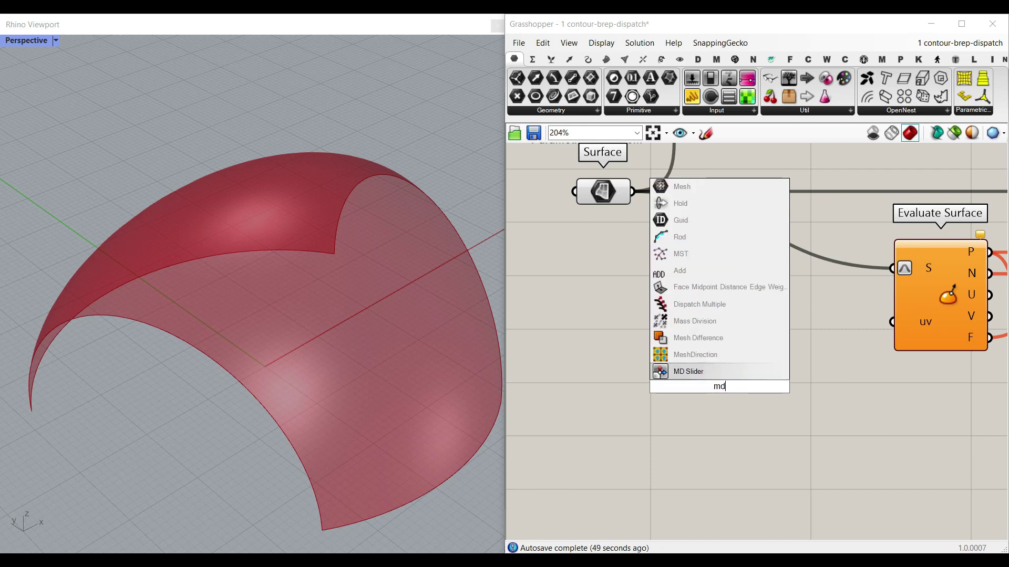
pyautogui.click(692, 372)
pyautogui.moveTo(766, 370); pyautogui.dragTo(753, 359)
pyautogui.scroll(2, 752, 359)
pyautogui.moveTo(701, 377); pyautogui.dragTo(748, 394)
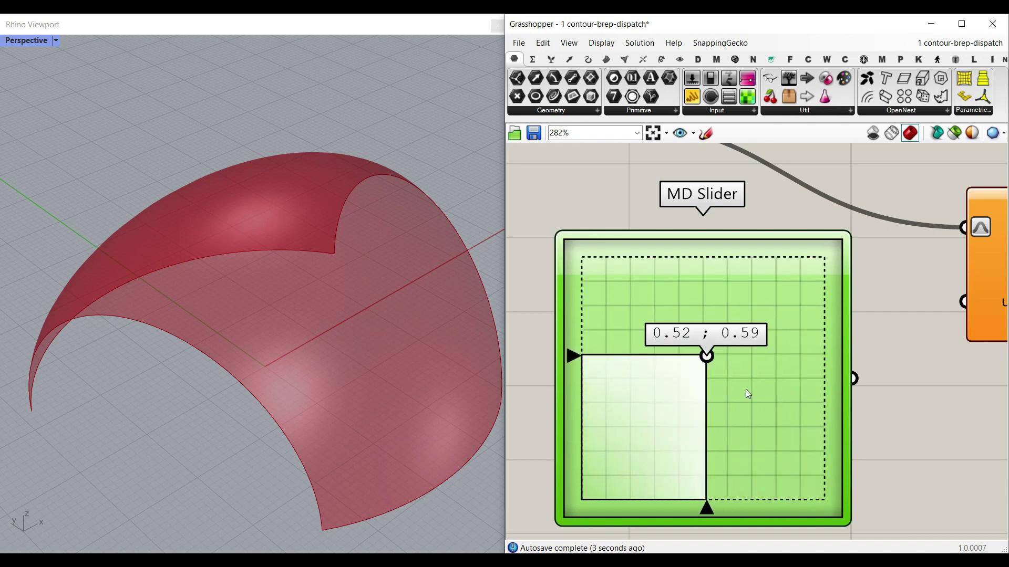
# Check the new MD Slider's X and Y domains and connect the slider to the uv input of Evaluate Surface.
pyautogui.doubleClick(740, 378)
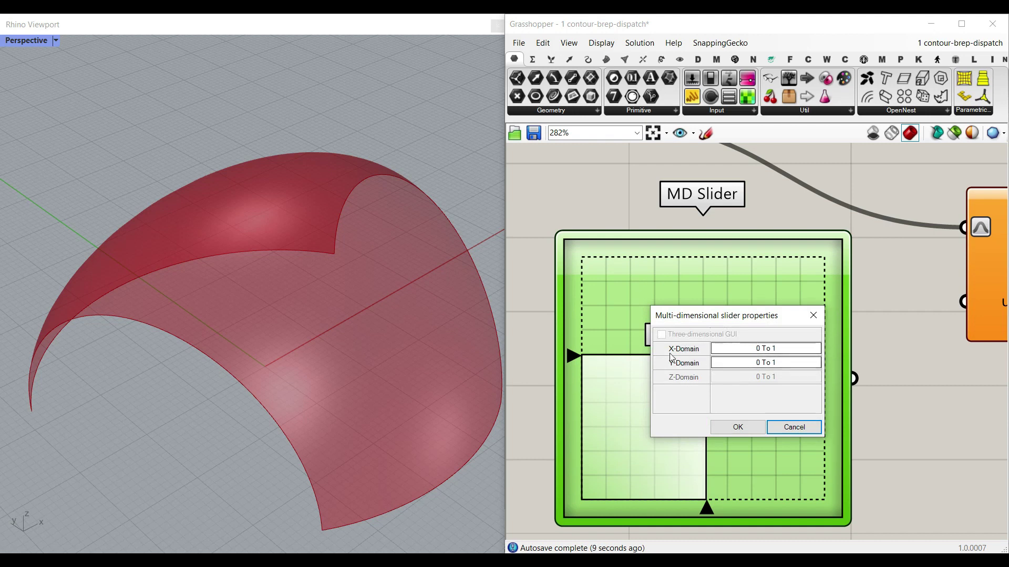
pyautogui.click(788, 428)
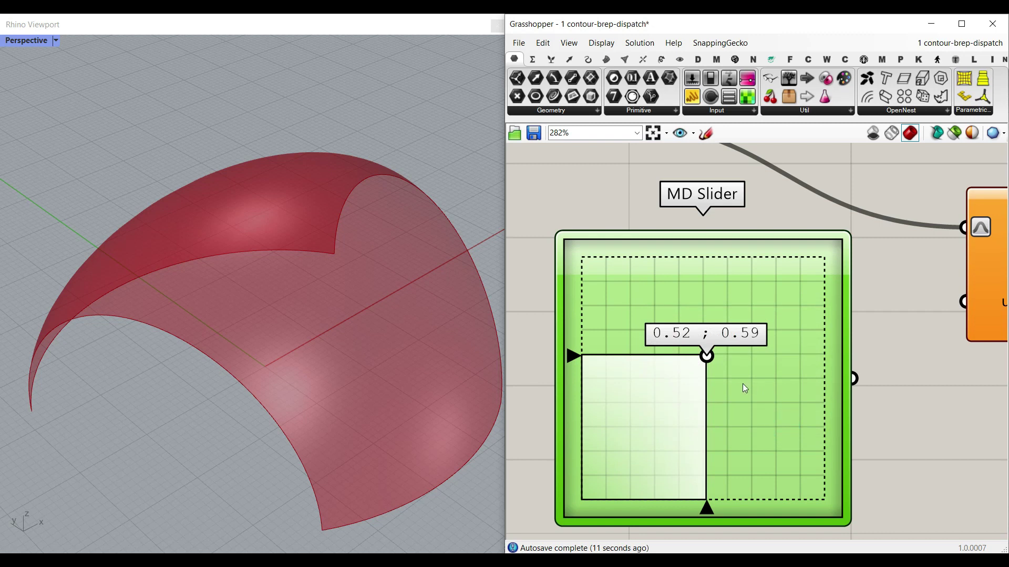
pyautogui.moveTo(778, 377); pyautogui.dragTo(694, 376, button='right')
pyautogui.moveTo(747, 377); pyautogui.dragTo(864, 300)
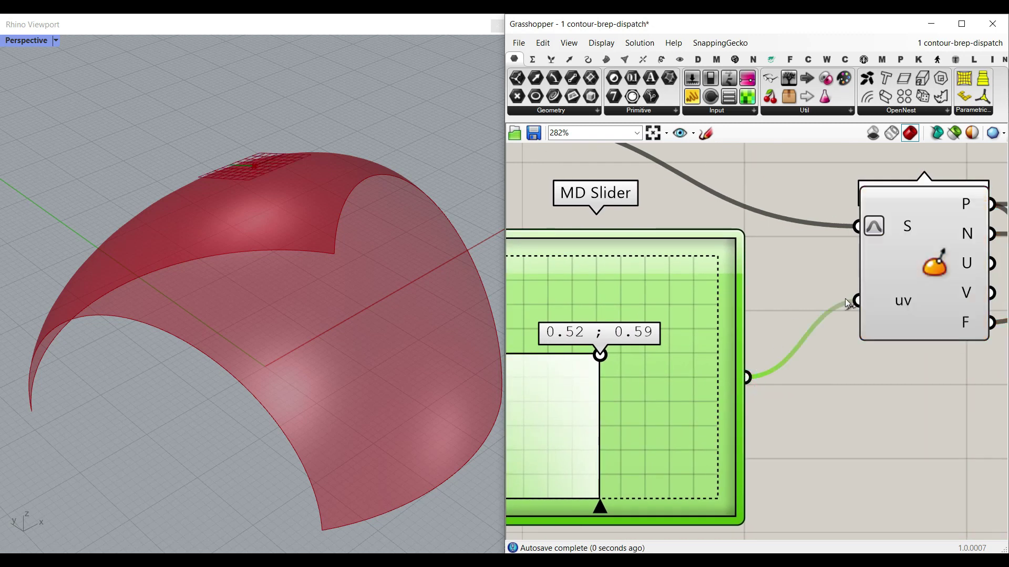
# Lower the MD Slider's handle and select the Point parameter to inspect the evaluated point on the surface.
pyautogui.moveTo(600, 355); pyautogui.dragTo(598, 391)
pyautogui.moveTo(922, 328); pyautogui.dragTo(794, 349, button='right')
pyautogui.scroll(-4, 794, 347)
pyautogui.scroll(4, 830, 294)
pyautogui.moveTo(921, 345); pyautogui.dragTo(919, 319)
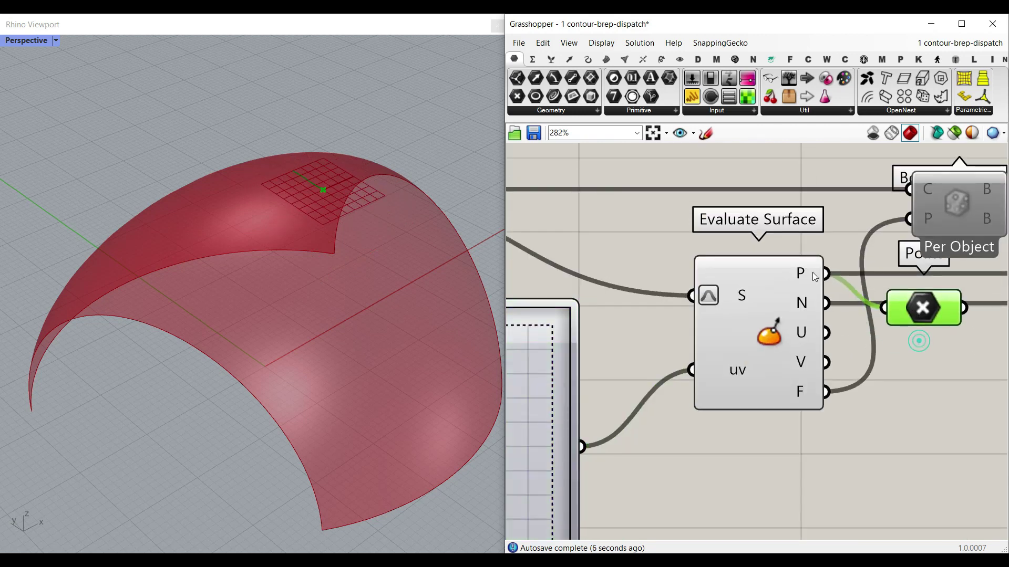
pyautogui.moveTo(810, 272)
pyautogui.moveTo(343, 288); pyautogui.dragTo(366, 213, button='right')
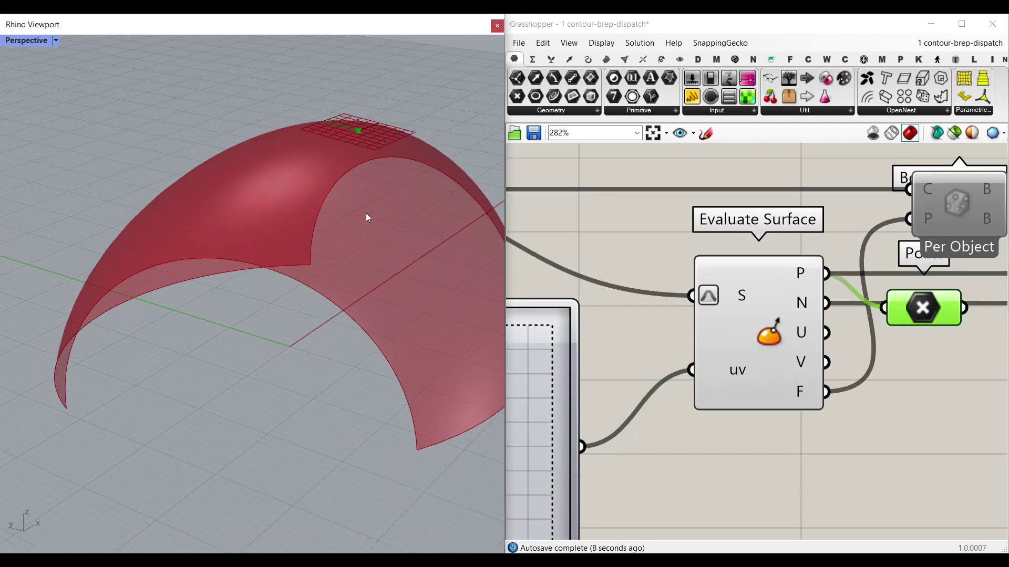
pyautogui.scroll(5, 368, 146)
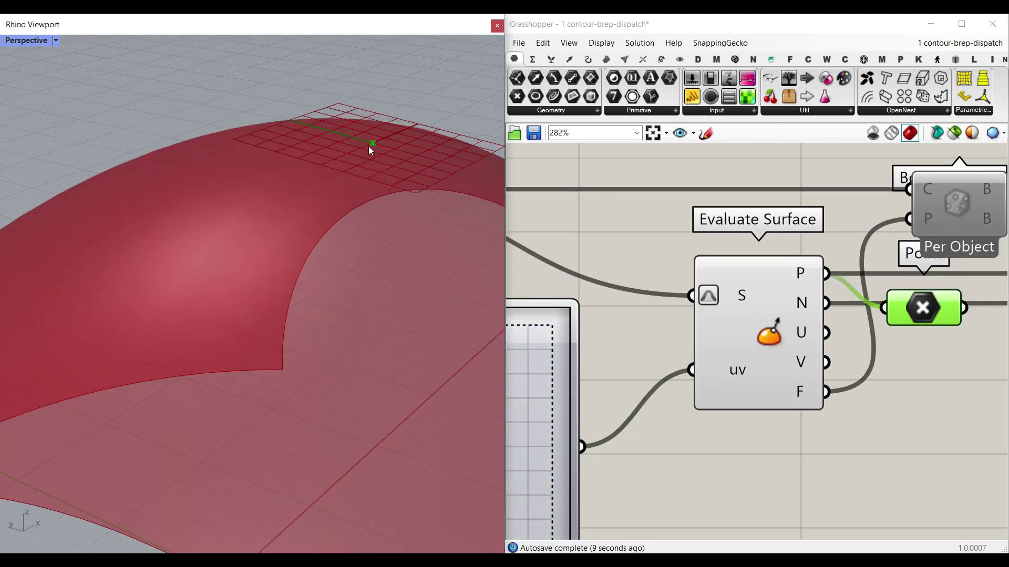
# Add a Plane parameter connected to the F output of Evaluate Surface and delete the Point parameter.
pyautogui.moveTo(571, 100); pyautogui.dragTo(850, 396)
pyautogui.moveTo(876, 395); pyautogui.dragTo(929, 391)
pyautogui.click(917, 312)
pyautogui.press('Delete')
pyautogui.scroll(-7, 424, 375)
pyautogui.moveTo(422, 326); pyautogui.dragTo(398, 333, button='right')
pyautogui.scroll(5, 398, 333)
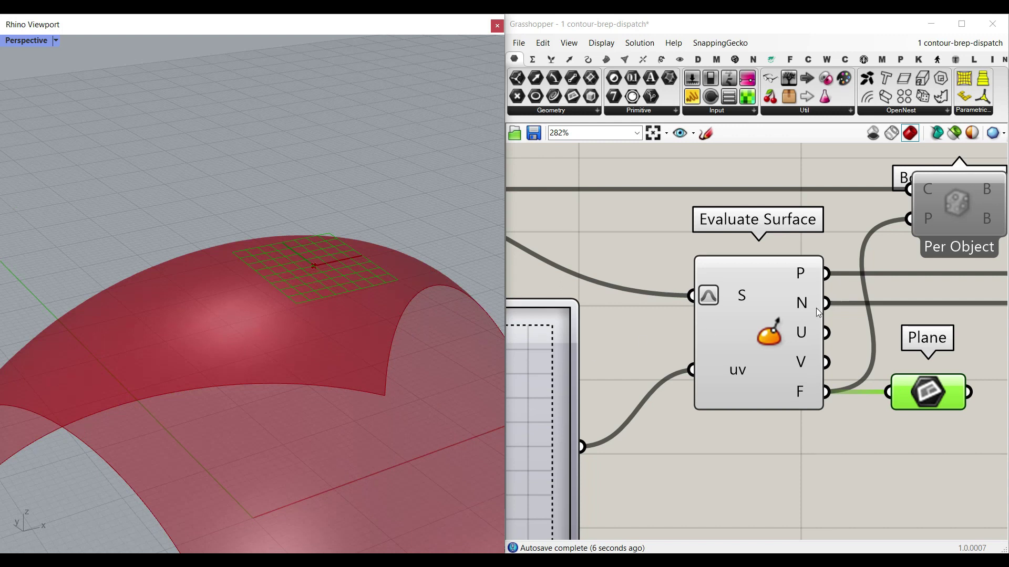
# Add a Vector Display component and connect P of Evaluate Surface to Anchor and N to Vector.
pyautogui.moveTo(817, 310)
pyautogui.click(680, 59)
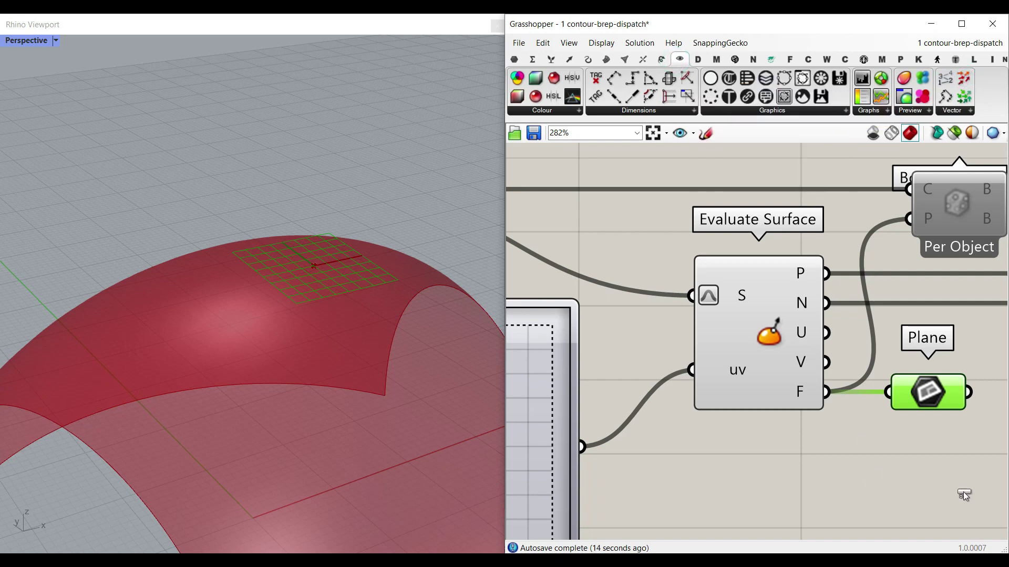
pyautogui.moveTo(964, 497); pyautogui.dragTo(964, 497)
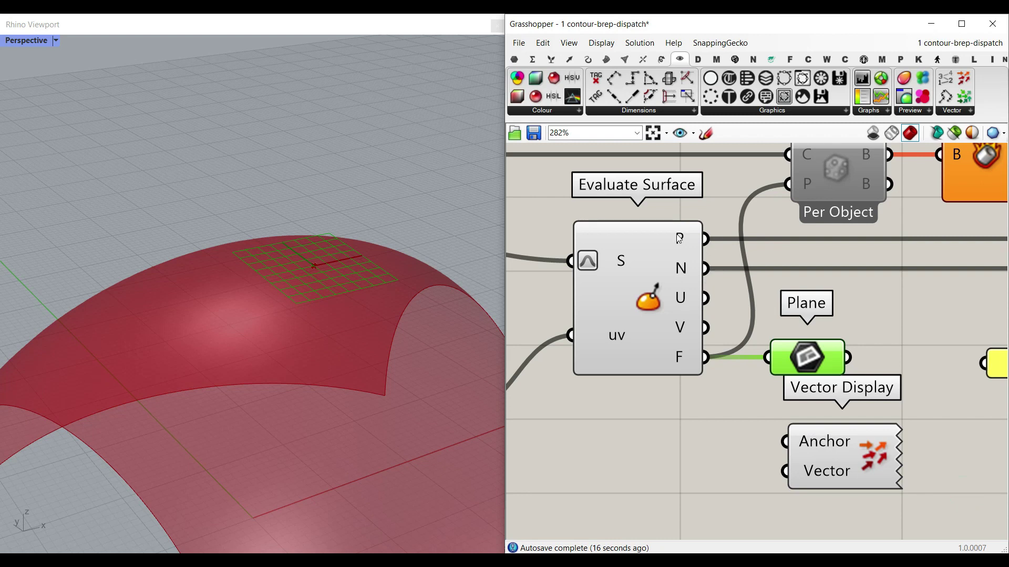
pyautogui.moveTo(700, 241); pyautogui.dragTo(774, 428)
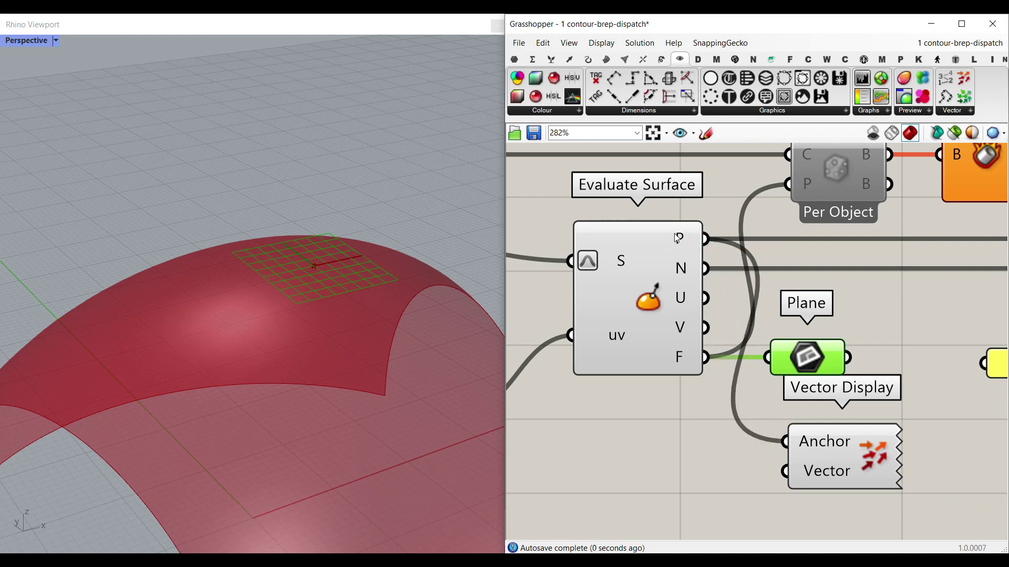
pyautogui.moveTo(706, 268); pyautogui.dragTo(785, 472)
pyautogui.moveTo(326, 394); pyautogui.dragTo(376, 197, button='right')
pyautogui.scroll(3, 381, 189)
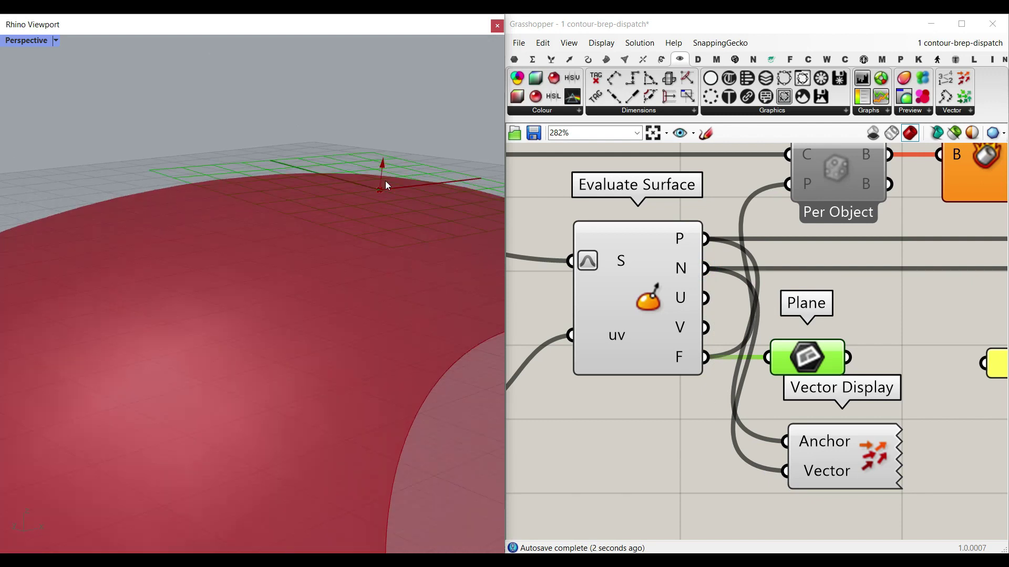
# Apply the expression 10*x to the Vector input of Vector Display.
pyautogui.rightClick(827, 473)
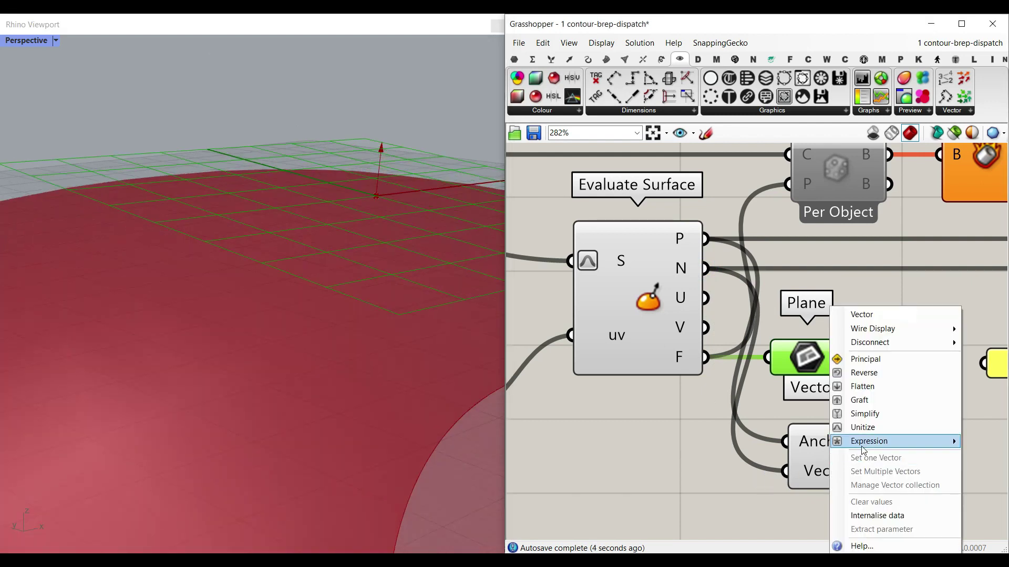
pyautogui.moveTo(864, 444)
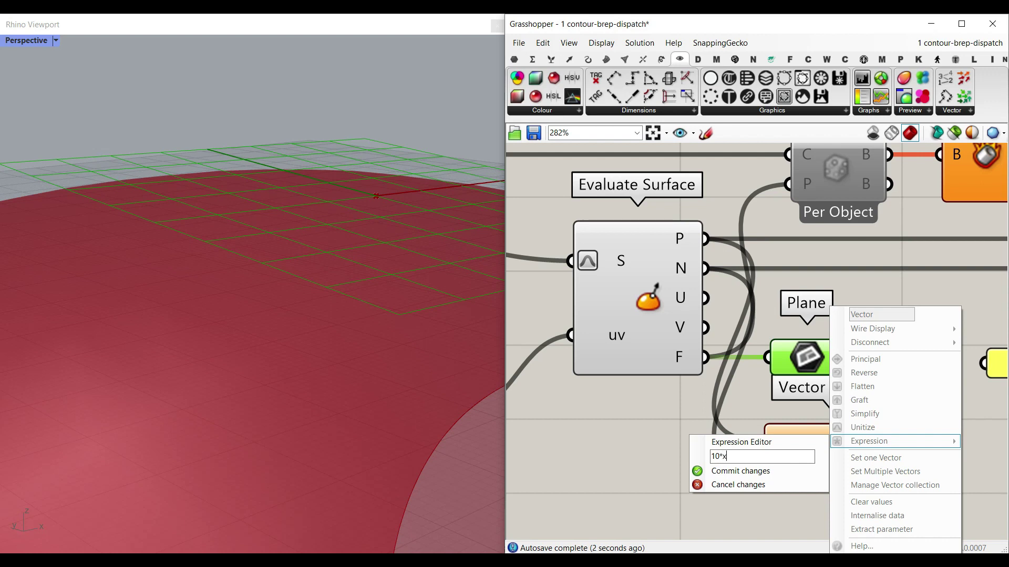
pyautogui.click(788, 474)
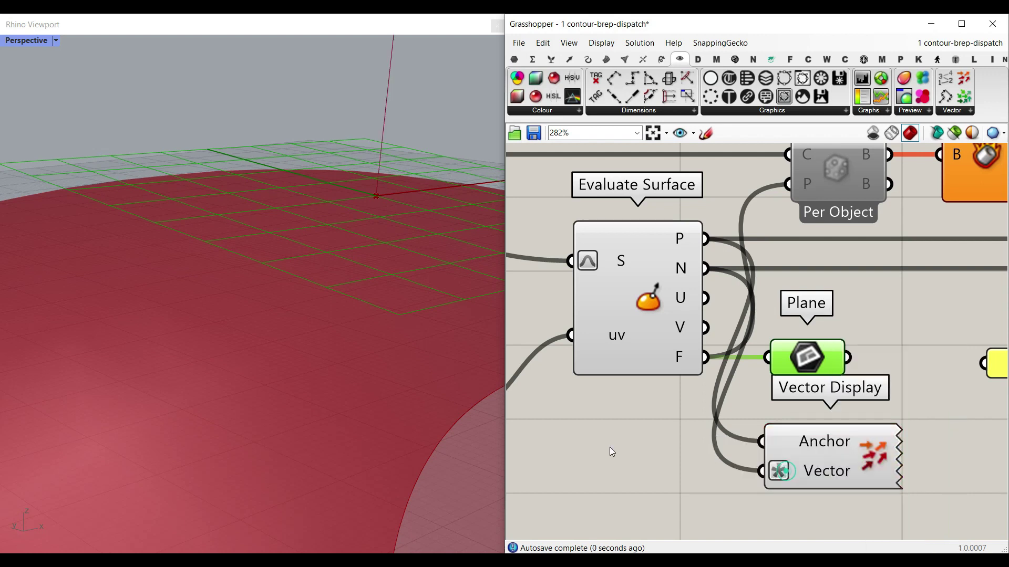
pyautogui.scroll(-5, 325, 355)
pyautogui.scroll(3, 322, 330)
# Set the Vector Display arrows to Screen Size and enlarge the arrow head.
pyautogui.moveTo(862, 453); pyautogui.dragTo(798, 380, button='right')
pyautogui.rightClick(797, 379)
pyautogui.moveTo(803, 447)
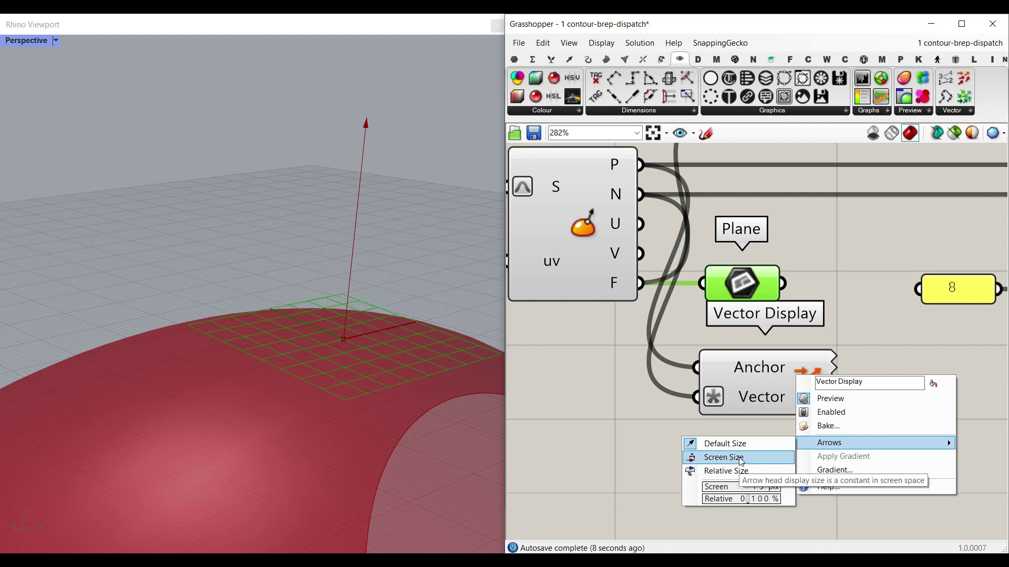
pyautogui.click(741, 462)
pyautogui.rightClick(808, 386)
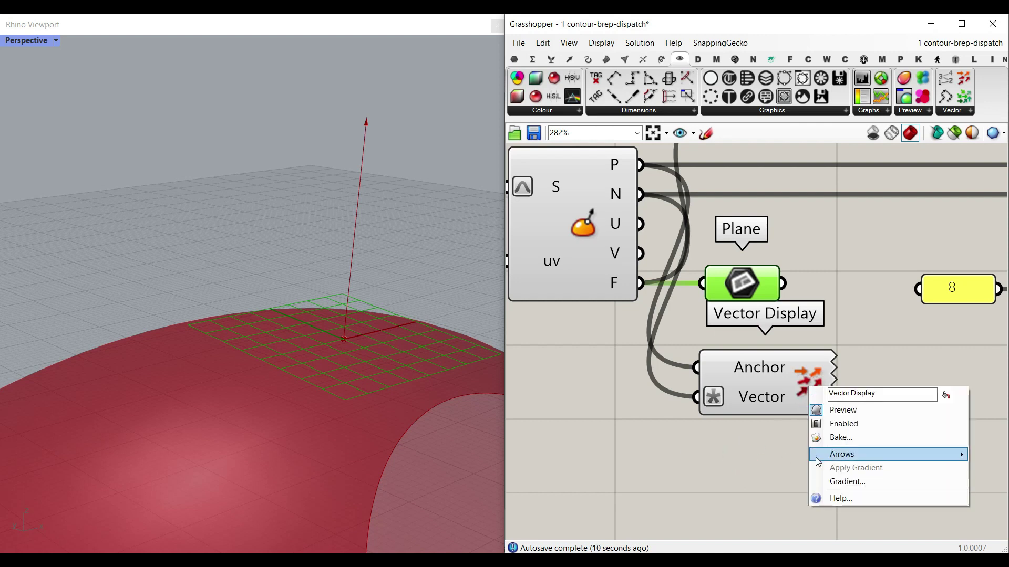
pyautogui.moveTo(841, 454)
pyautogui.moveTo(767, 501); pyautogui.dragTo(776, 455)
pyautogui.click(634, 423)
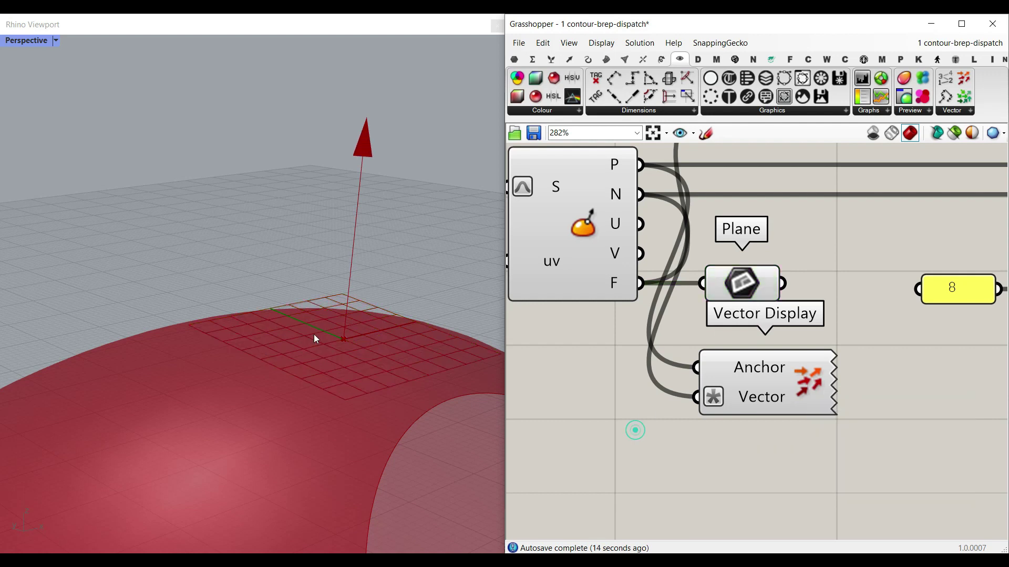
# Shift the MD Slider's handle slightly and examine the normal vector on the surface.
pyautogui.scroll(-12, 315, 337)
pyautogui.scroll(8, 331, 319)
pyautogui.scroll(-3, 614, 357)
pyautogui.moveTo(620, 358); pyautogui.dragTo(840, 301, button='right')
pyautogui.scroll(3, 658, 280)
pyautogui.moveTo(677, 314); pyautogui.dragTo(651, 313)
pyautogui.scroll(-3, 732, 315)
pyautogui.scroll(5, 815, 314)
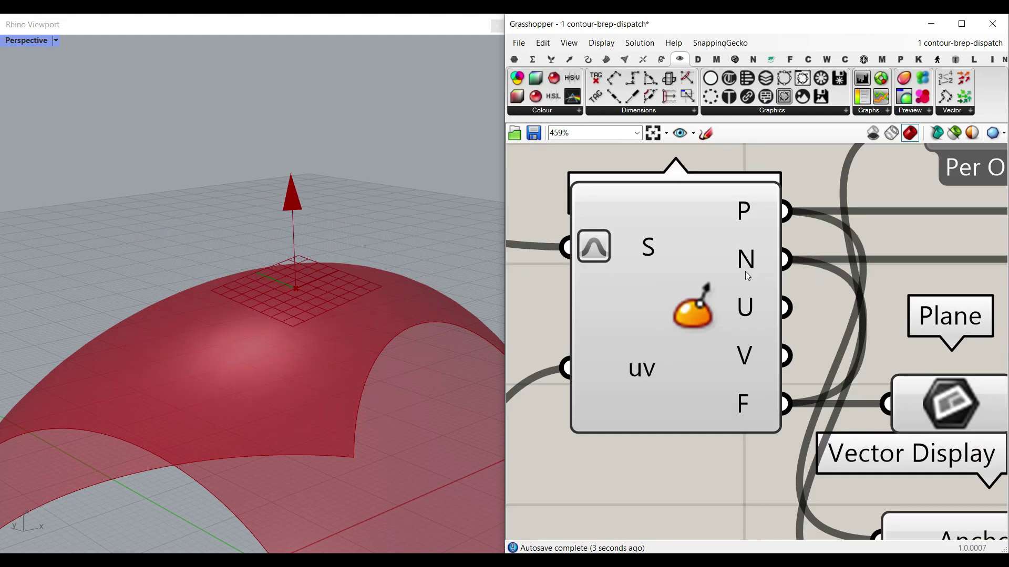
# Connect the U output of Evaluate Surface to the Vector input of Vector Display in place of N.
pyautogui.moveTo(754, 294)
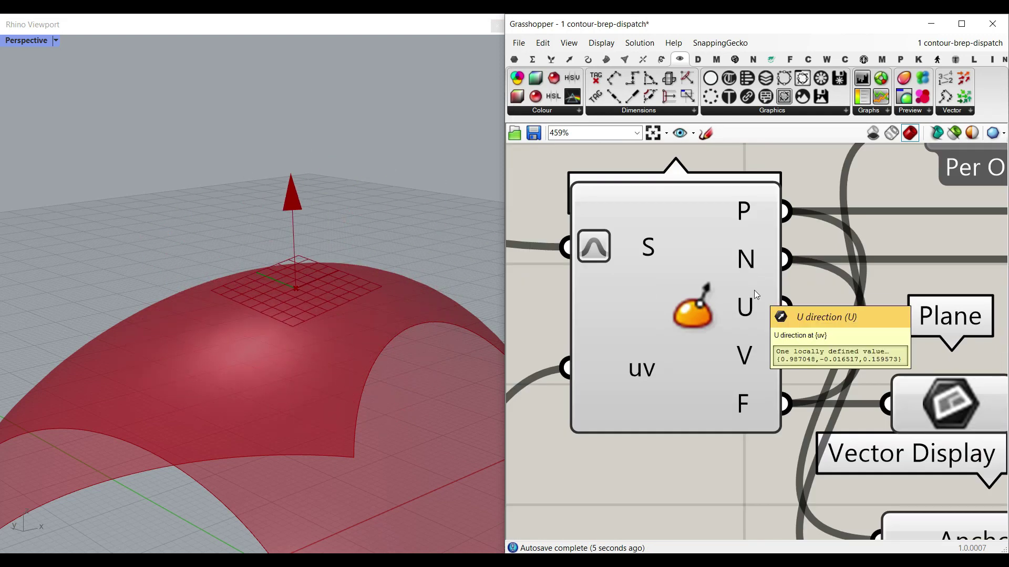
pyautogui.scroll(-2, 755, 290)
pyautogui.moveTo(777, 302); pyautogui.dragTo(837, 512)
pyautogui.scroll(3, 320, 296)
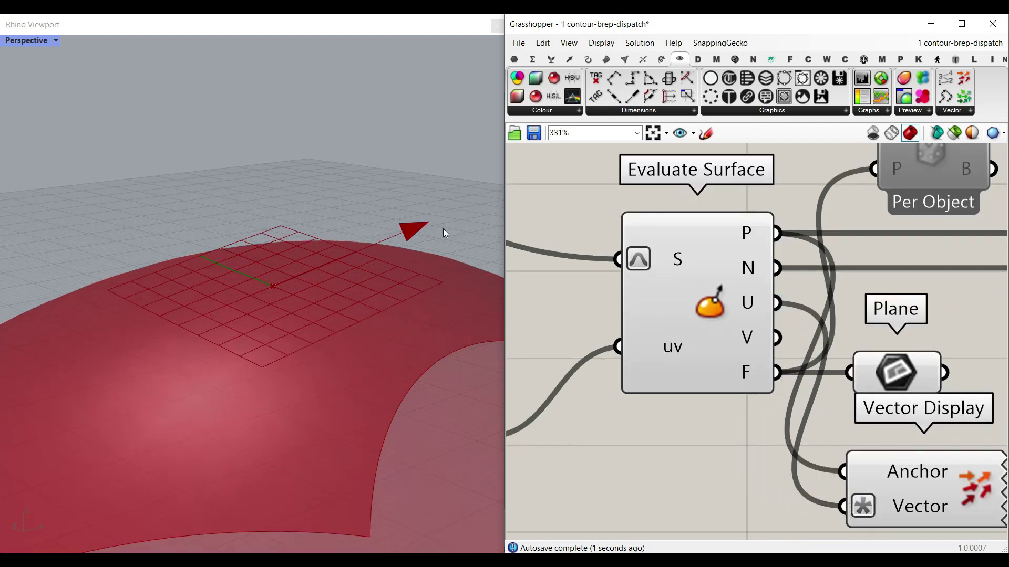
# Replace the Vector input of Vector Display with the V output and inspect the V direction arrow.
pyautogui.moveTo(775, 335); pyautogui.dragTo(841, 506)
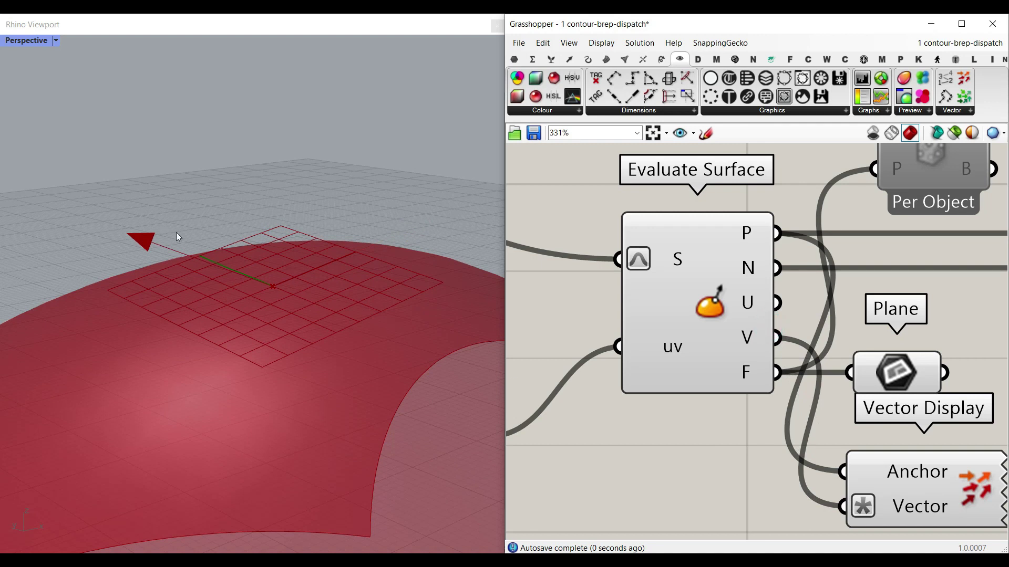
pyautogui.scroll(-4, 252, 261)
pyautogui.moveTo(258, 261); pyautogui.dragTo(212, 284, button='right')
pyautogui.scroll(2, 55, 354)
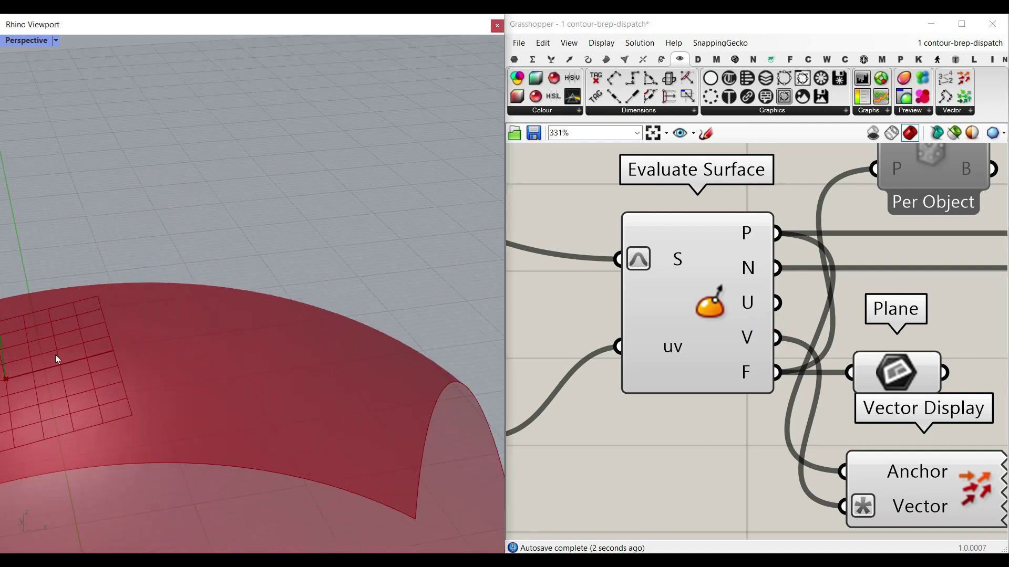
pyautogui.moveTo(55, 354); pyautogui.dragTo(132, 348, button='right')
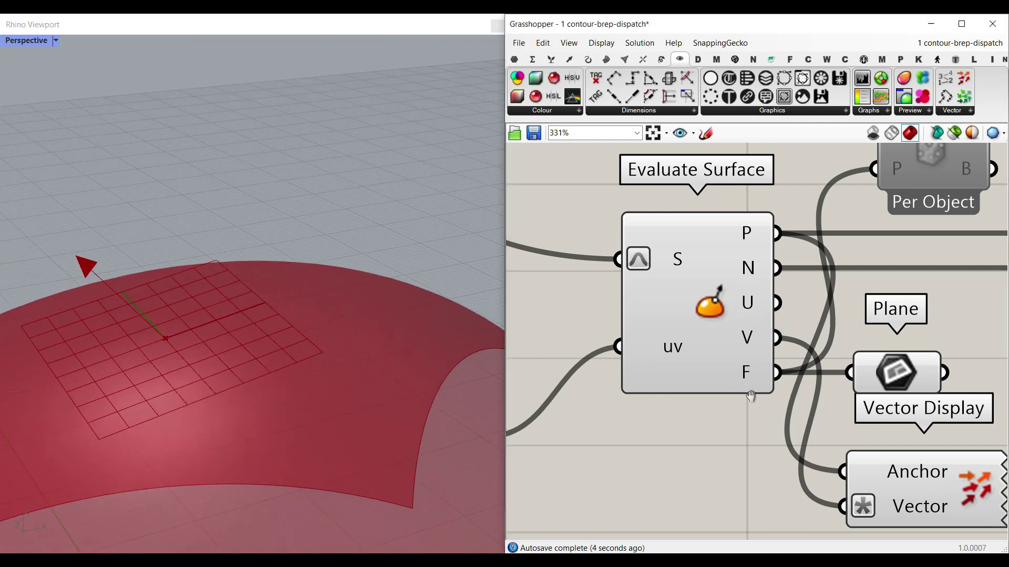
# Adjust the MD Slider's handle and reconnect the N output of Evaluate Surface to the Vector input of Vector Display.
pyautogui.scroll(-5, 652, 365)
pyautogui.scroll(3, 582, 347)
pyautogui.moveTo(611, 375); pyautogui.dragTo(631, 387)
pyautogui.moveTo(883, 357); pyautogui.dragTo(683, 340, button='right')
pyautogui.scroll(2, 738, 283)
pyautogui.moveTo(710, 236); pyautogui.dragTo(766, 439)
pyautogui.scroll(-6, 267, 272)
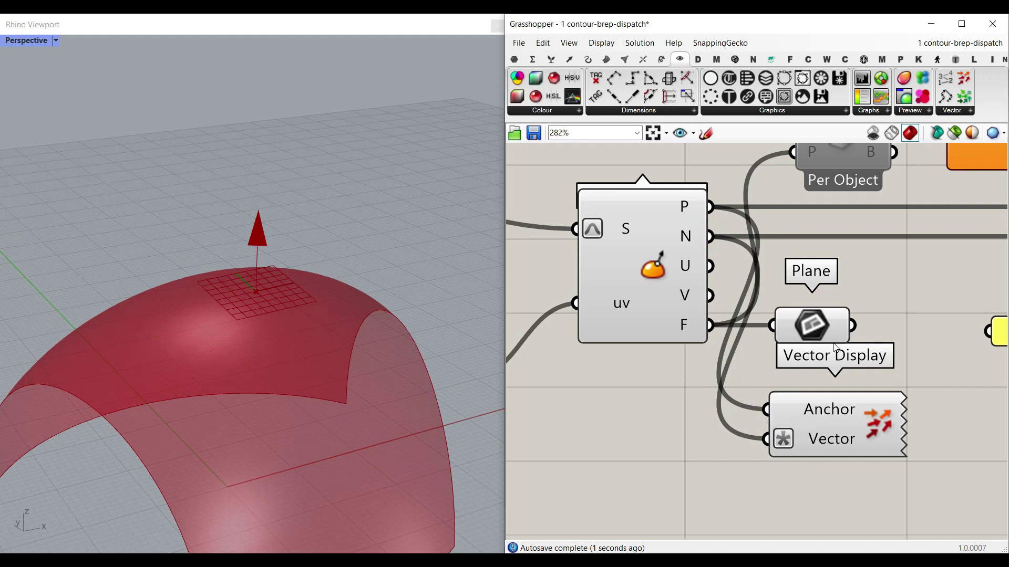
# Turn off the preview of the Plane and Vector Display components and delete the Plane parameter.
pyautogui.moveTo(852, 410); pyautogui.dragTo(766, 385, button='right')
pyautogui.moveTo(797, 412); pyautogui.dragTo(792, 377)
pyautogui.click(823, 433)
pyautogui.moveTo(843, 420); pyautogui.dragTo(740, 323)
pyautogui.rightClick(569, 370)
pyautogui.click(586, 386)
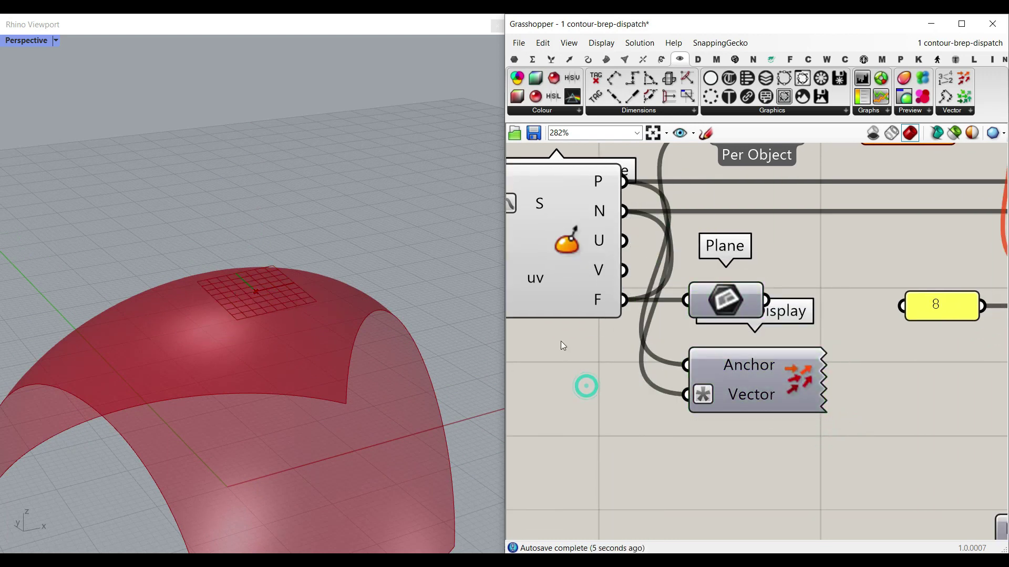
pyautogui.scroll(-3, 720, 351)
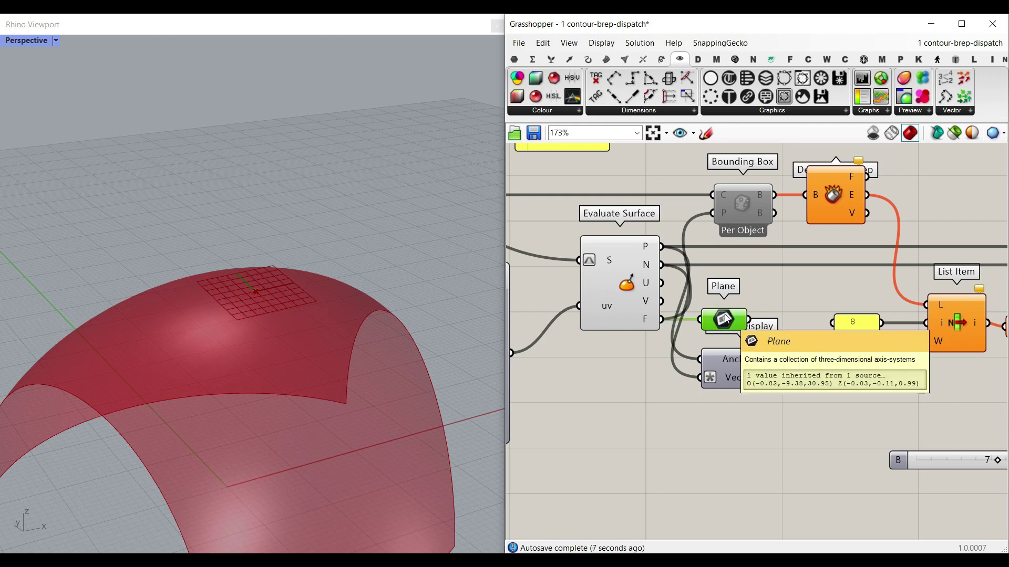
pyautogui.press('Delete')
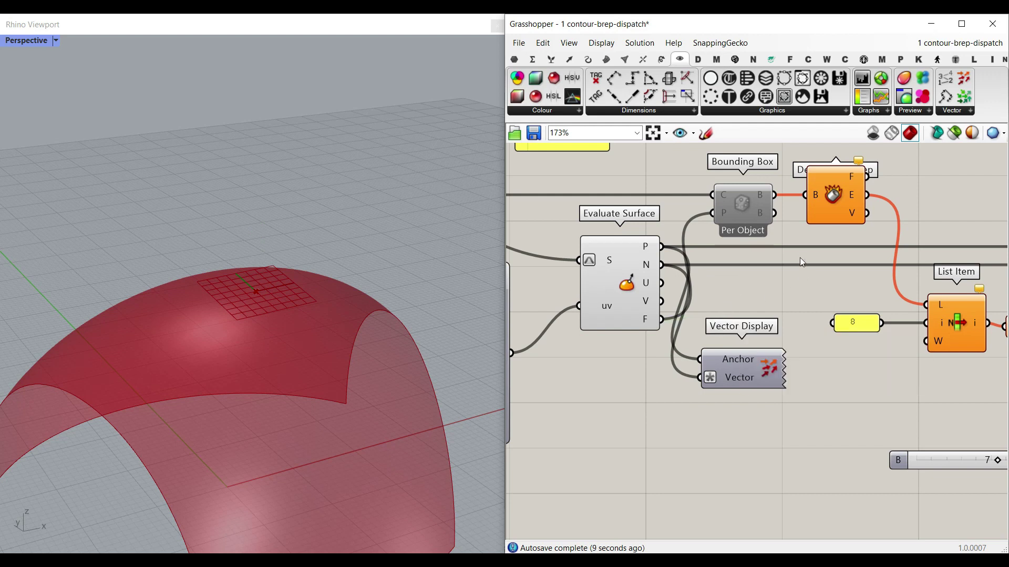
# Detach the Bounding Box from Deconstruct Brep, enable it and turn on its preview.
pyautogui.scroll(3, 830, 273)
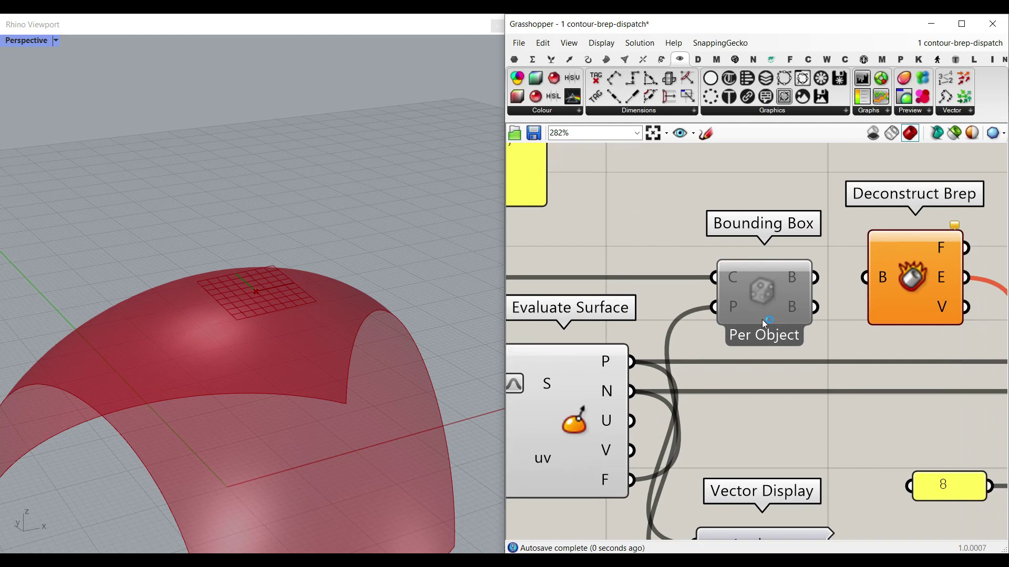
pyautogui.rightClick(769, 289)
pyautogui.click(792, 326)
pyautogui.rightClick(771, 288)
pyautogui.click(781, 310)
pyautogui.click(607, 58)
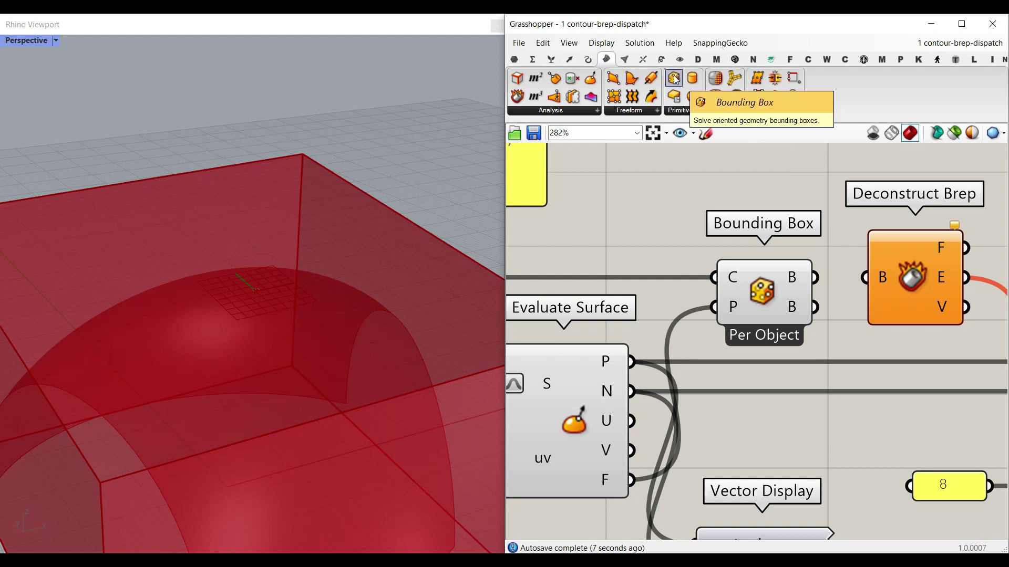
pyautogui.scroll(-5, 298, 252)
pyautogui.scroll(5, 368, 288)
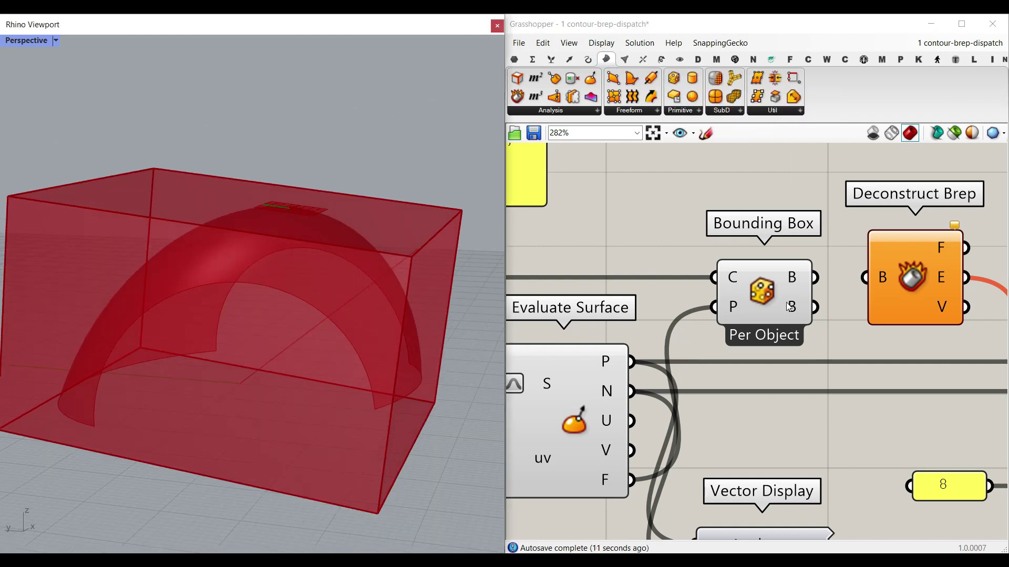
# Examine the Union Box option of the Bounding Box component and the box around the surface.
pyautogui.click(767, 288)
pyautogui.rightClick(766, 288)
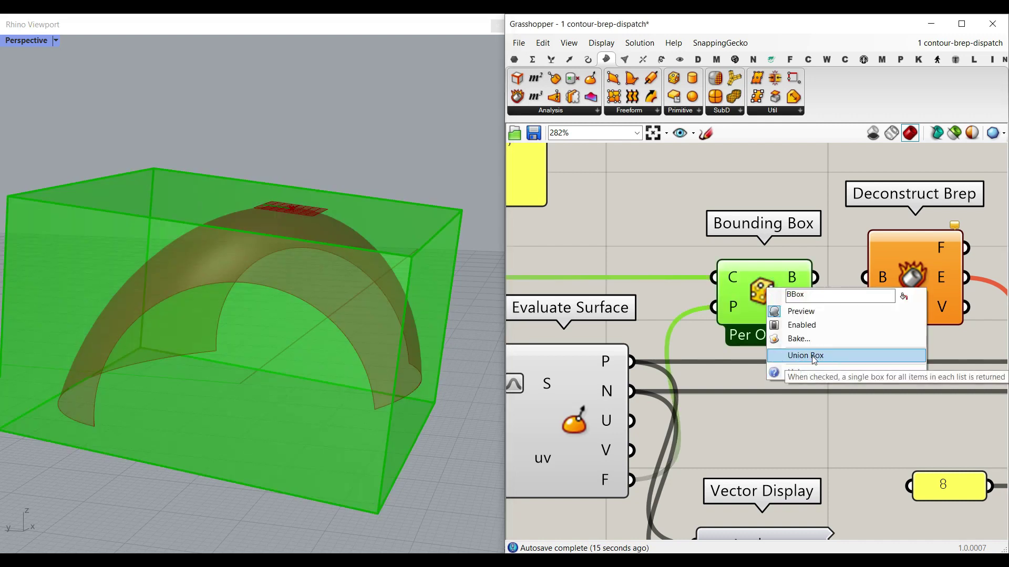
pyautogui.click(632, 217)
pyautogui.scroll(-3, 257, 293)
pyautogui.moveTo(263, 281); pyautogui.dragTo(343, 295, button='right')
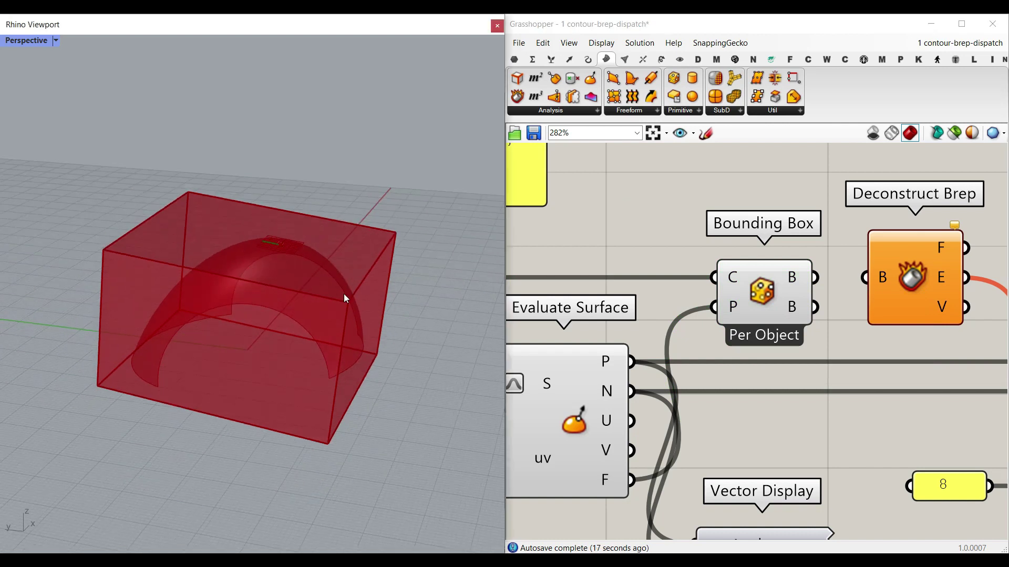
# Add a Move component between the Domain² panel and Evaluate Surface, and feed the Surface parameter into its Geometry input.
pyautogui.moveTo(512, 246); pyautogui.dragTo(718, 272, button='right')
pyautogui.doubleClick(718, 270)
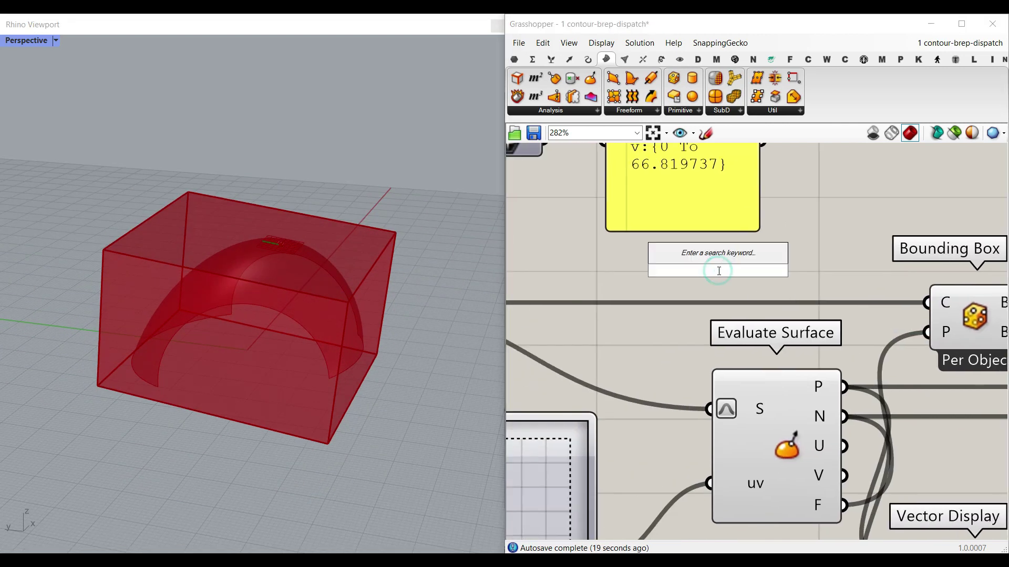
pyautogui.write('move')
pyautogui.click(678, 257)
pyautogui.moveTo(652, 286); pyautogui.dragTo(771, 301, button='right')
pyautogui.scroll(-2, 771, 301)
pyautogui.moveTo(548, 314); pyautogui.dragTo(736, 280)
pyautogui.moveTo(778, 308); pyautogui.dragTo(724, 329, button='right')
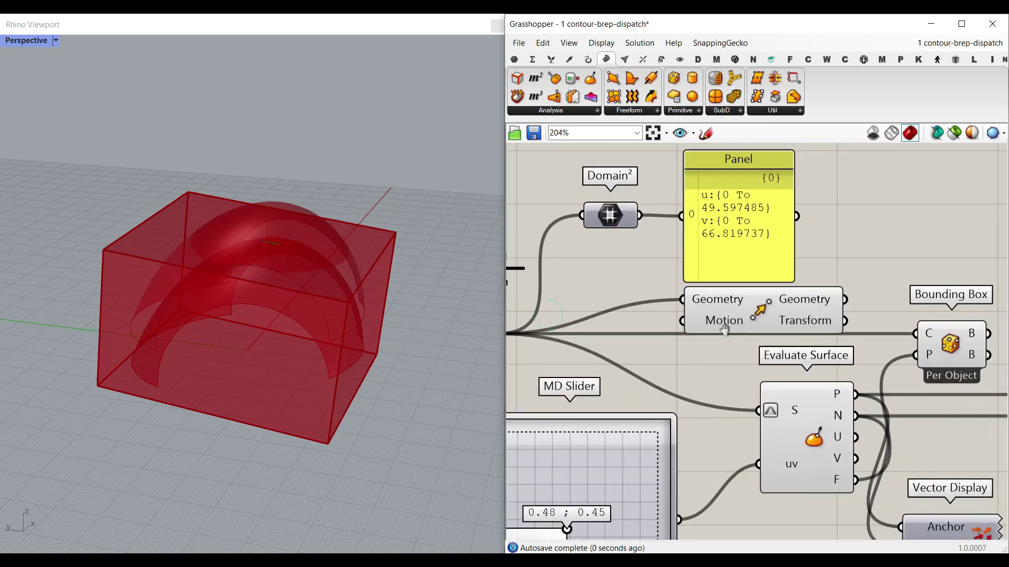
pyautogui.click(724, 329)
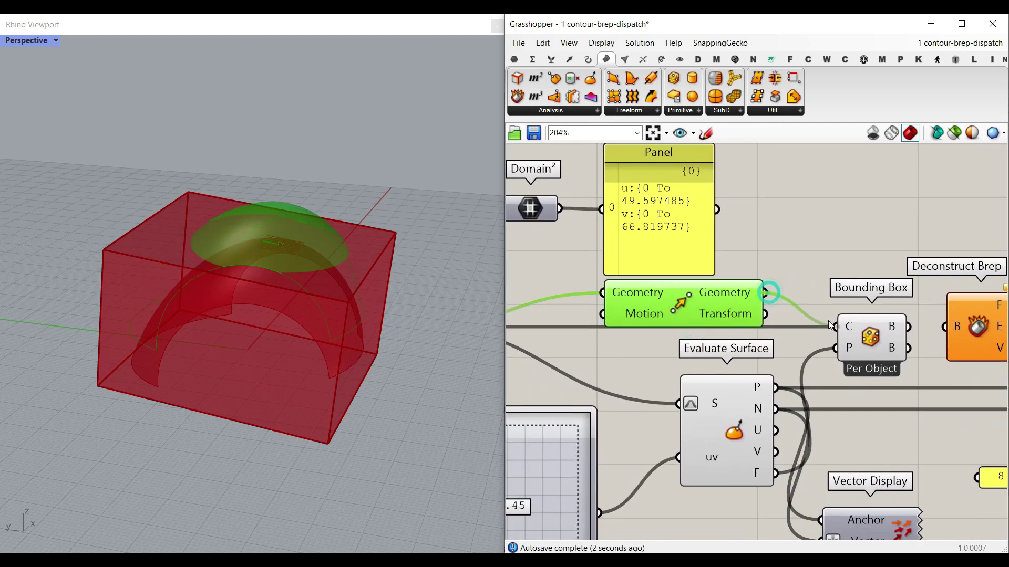
# Feed the moved geometry into the Bounding Box's Content input and add the original Surface as a second source.
pyautogui.moveTo(830, 325); pyautogui.dragTo(834, 326)
pyautogui.scroll(-1, 715, 333)
pyautogui.moveTo(523, 340); pyautogui.dragTo(590, 323, button='right')
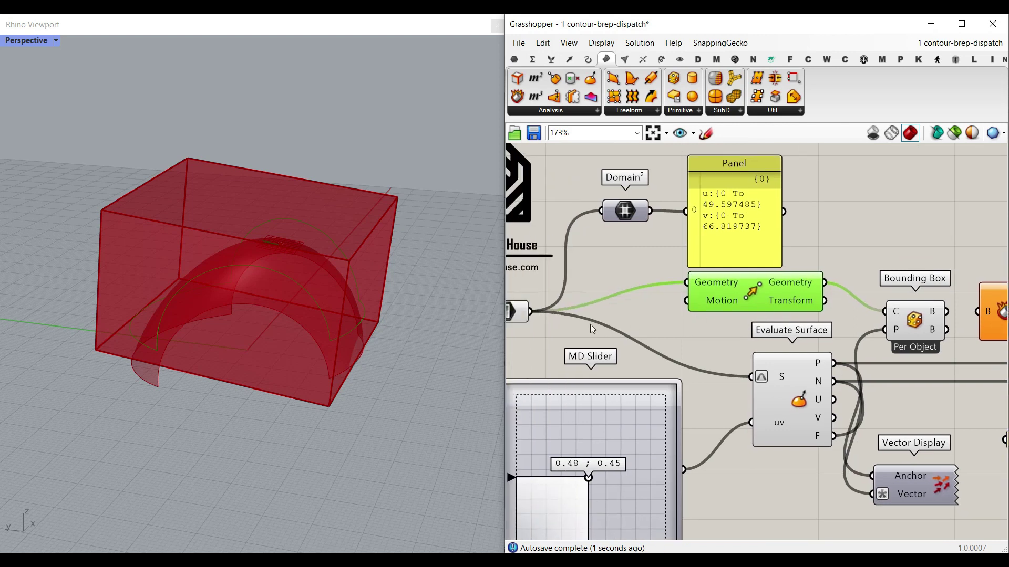
pyautogui.moveTo(536, 316); pyautogui.dragTo(897, 324)
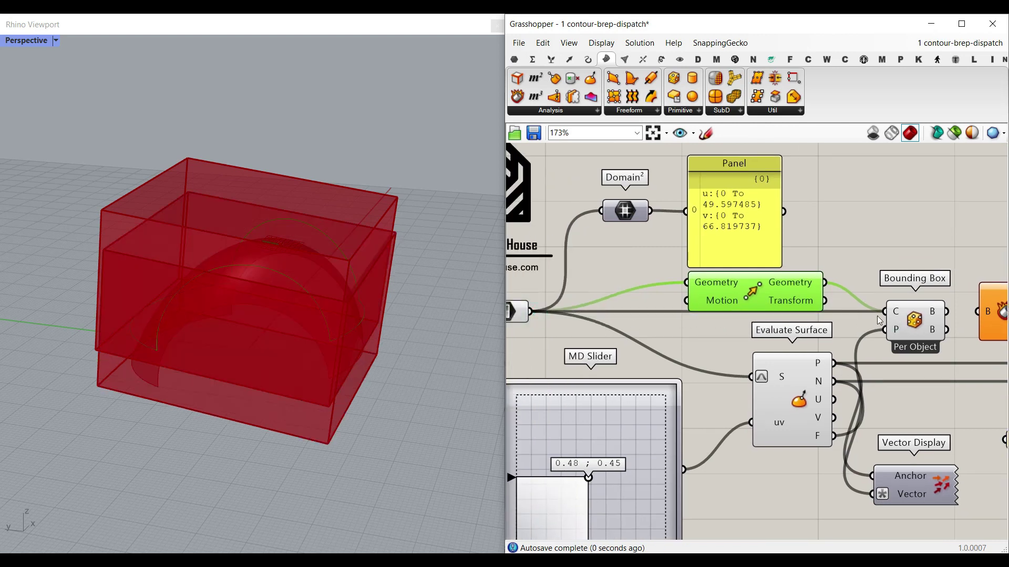
# Switch the Bounding Box to Union Box and inspect the single box around both surfaces.
pyautogui.scroll(4, 905, 320)
pyautogui.moveTo(904, 321); pyautogui.dragTo(796, 317, button='right')
pyautogui.click(816, 318)
pyautogui.moveTo(227, 351); pyautogui.dragTo(279, 293, button='right')
pyautogui.rightClick(809, 320)
pyautogui.click(822, 382)
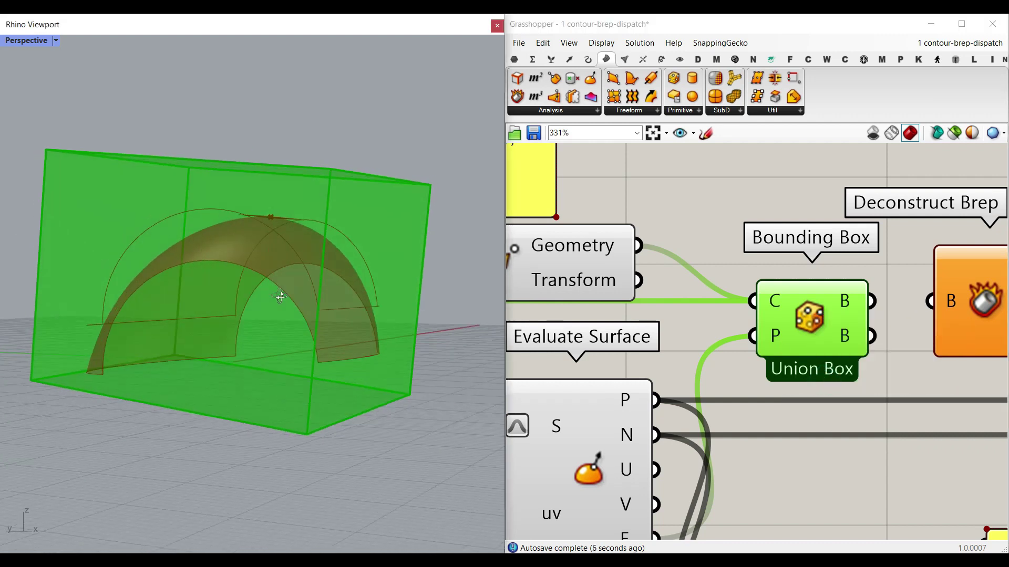
pyautogui.moveTo(615, 286); pyautogui.dragTo(681, 294, button='right')
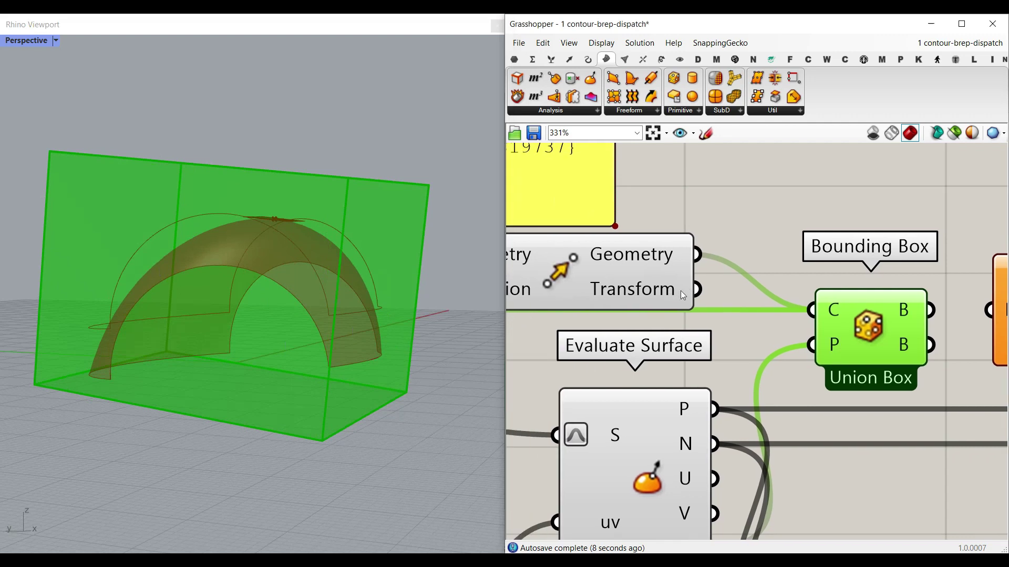
# Turn off Union Box so the Bounding Box works Per Object, and delete the Move component.
pyautogui.rightClick(876, 321)
pyautogui.click(889, 383)
pyautogui.scroll(-3, 825, 338)
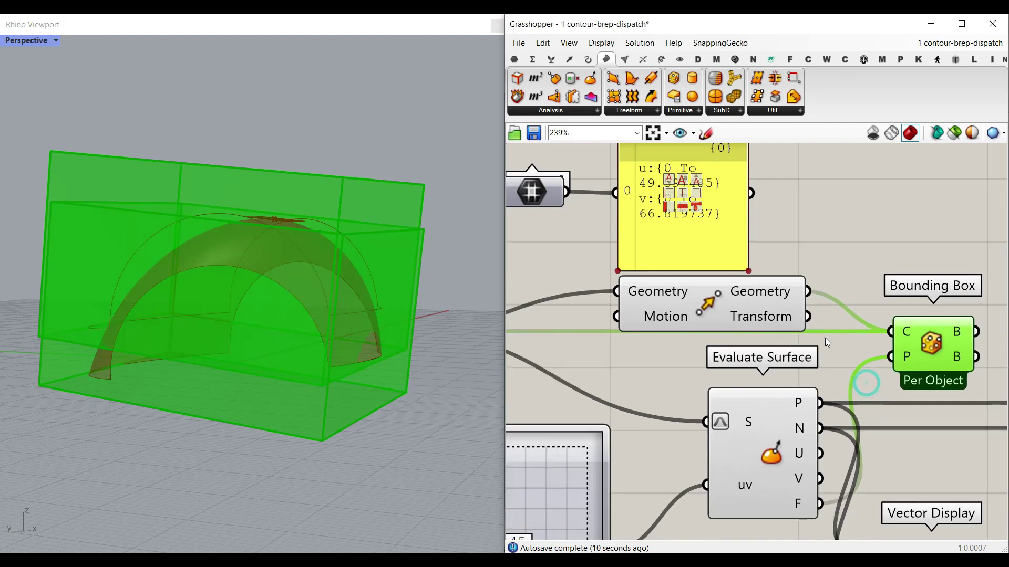
pyautogui.click(762, 309)
pyautogui.press('Delete')
pyautogui.scroll(-5, 670, 345)
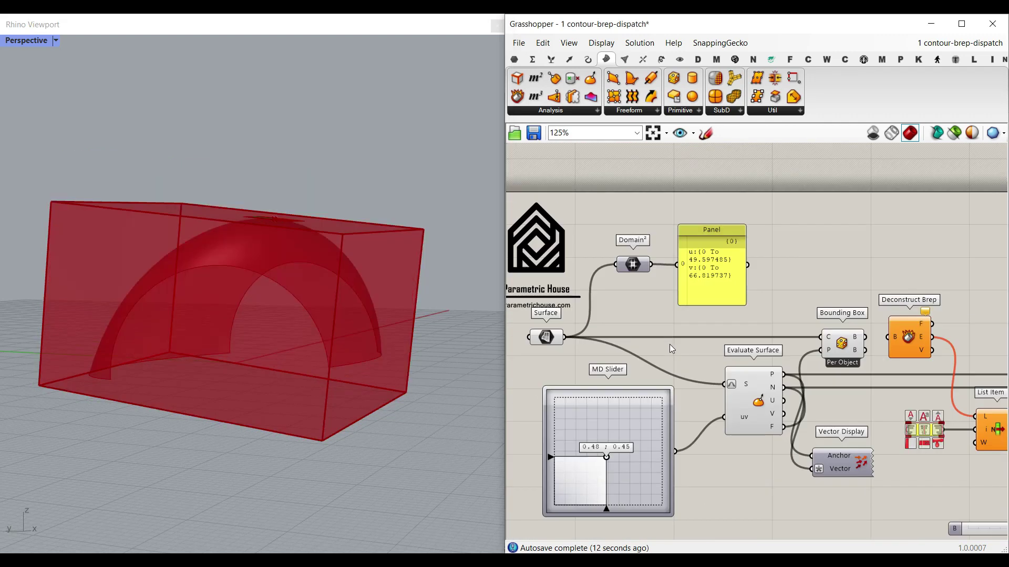
# Trace the Bounding Box's Content input back to the Surface parameter that supplies it.
pyautogui.scroll(5, 762, 368)
pyautogui.click(660, 323)
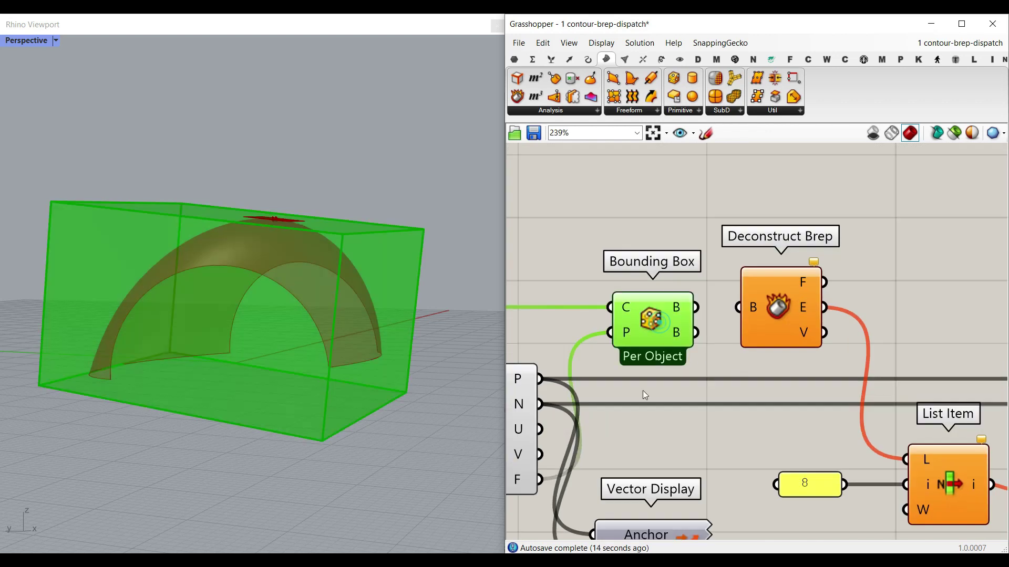
pyautogui.moveTo(642, 390); pyautogui.dragTo(817, 298, button='right')
pyautogui.moveTo(536, 280); pyautogui.dragTo(881, 278, button='right')
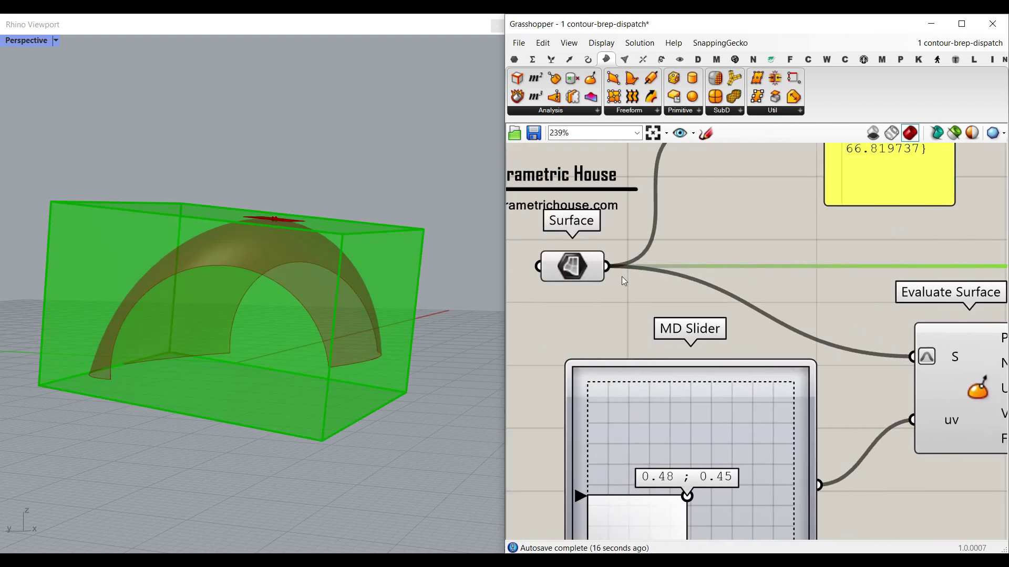
pyautogui.click(568, 267)
pyautogui.moveTo(973, 268); pyautogui.dragTo(566, 282, button='right')
pyautogui.scroll(2, 711, 281)
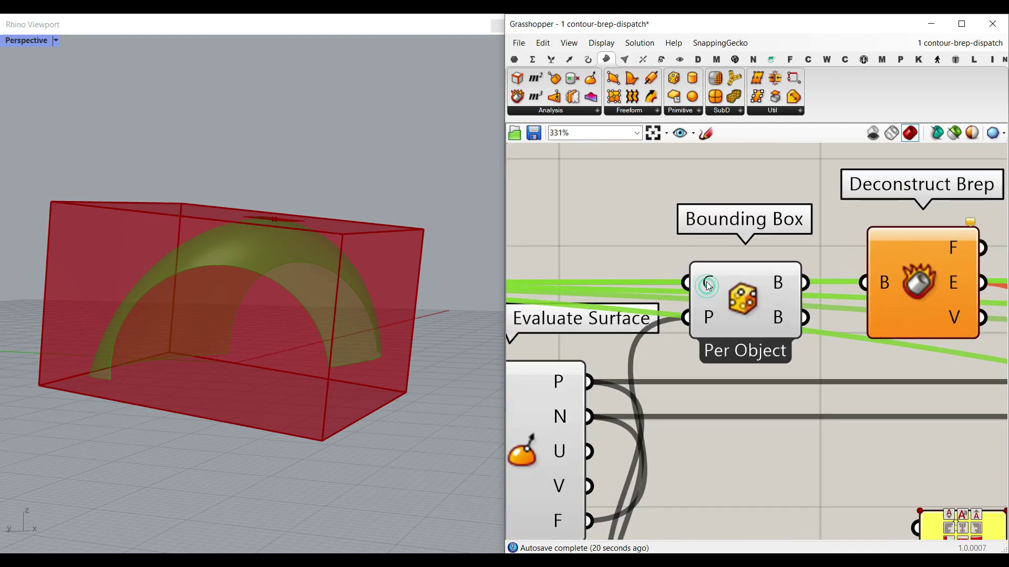
# Examine the Bounding Box's orientation plane input and view the box around the surface from above.
pyautogui.moveTo(719, 285); pyautogui.dragTo(725, 257)
pyautogui.click(730, 344)
pyautogui.moveTo(729, 344); pyautogui.dragTo(791, 265, button='right')
pyautogui.moveTo(771, 227)
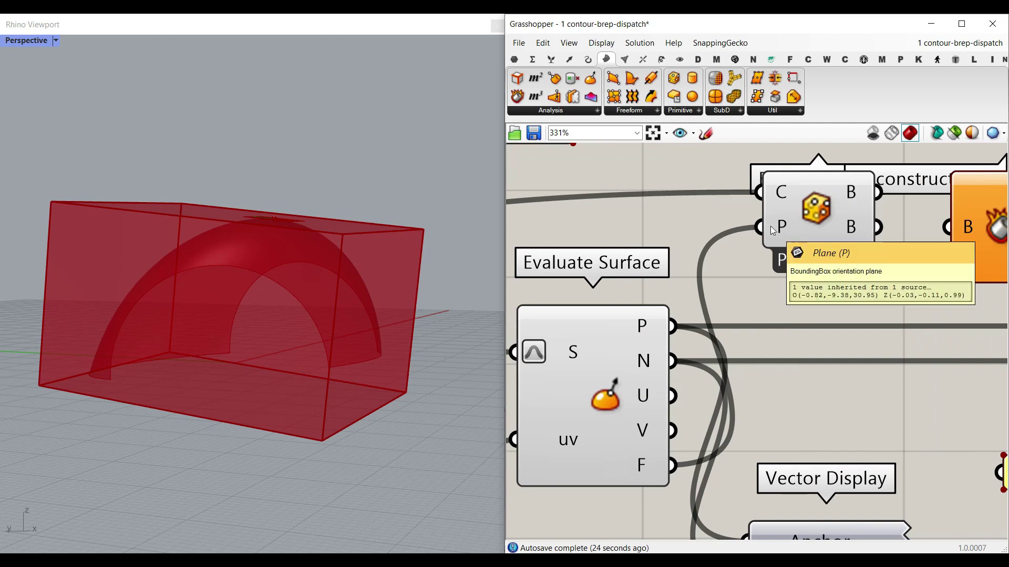
pyautogui.moveTo(446, 405); pyautogui.dragTo(132, 337, button='right')
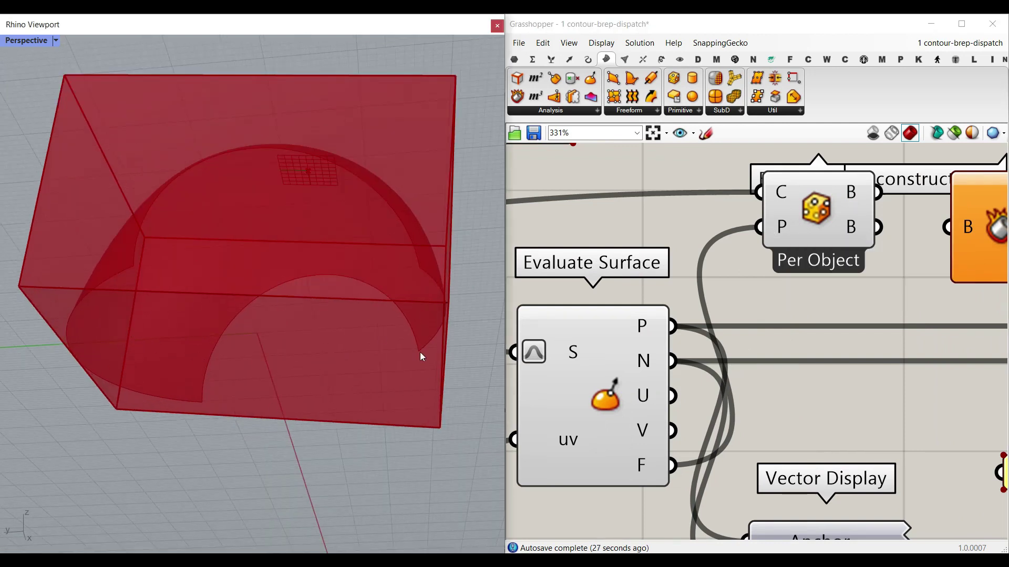
pyautogui.moveTo(740, 397); pyautogui.dragTo(719, 337, button='right')
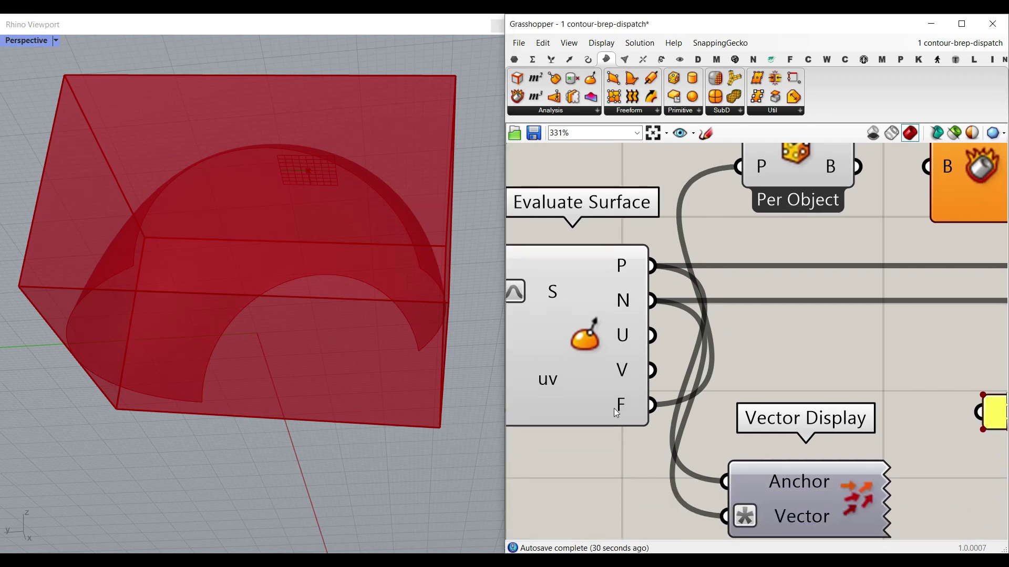
# Highlight Evaluate Surface and compare its frame on the surface with the orientation of the bounding box.
pyautogui.click(568, 339)
pyautogui.scroll(-6, 287, 260)
pyautogui.scroll(3, 290, 258)
pyautogui.scroll(3, 335, 218)
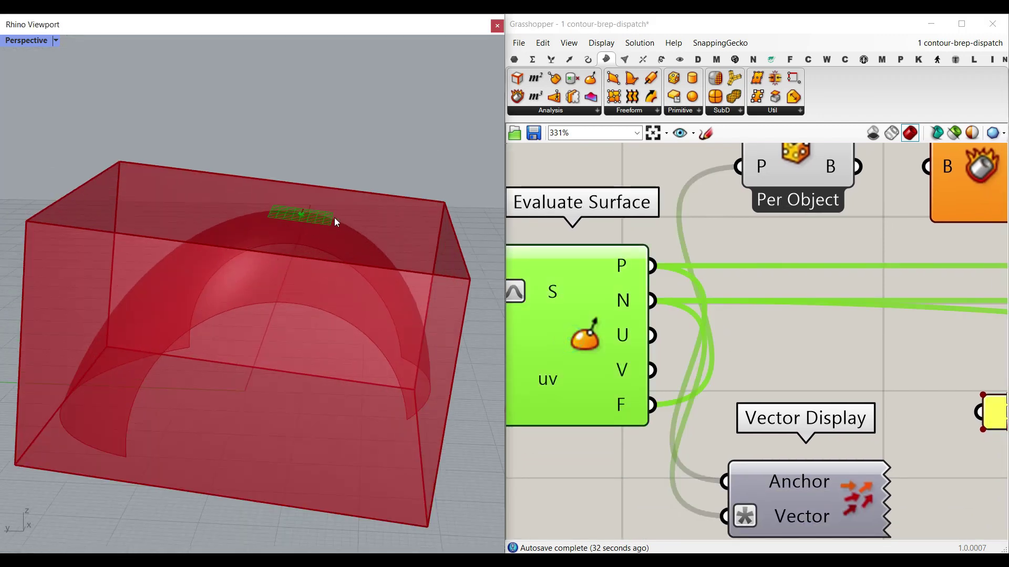
pyautogui.moveTo(789, 268); pyautogui.dragTo(833, 299, button='right')
pyautogui.scroll(-3, 833, 299)
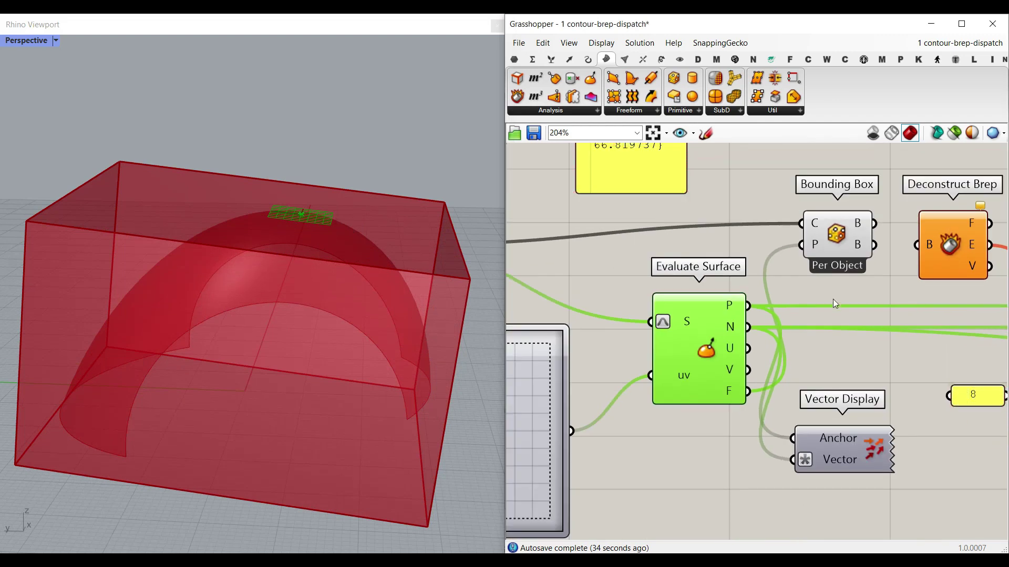
# Shift the MD Slider's handle to test other box orientations, and bring it back to about 0.46 ; 0.44.
pyautogui.moveTo(575, 367); pyautogui.dragTo(739, 322, button='right')
pyautogui.scroll(2, 614, 395)
pyautogui.moveTo(616, 398); pyautogui.dragTo(664, 346)
pyautogui.scroll(-7, 337, 292)
pyautogui.moveTo(337, 291); pyautogui.dragTo(318, 301, button='right')
pyautogui.scroll(5, 400, 325)
pyautogui.moveTo(657, 345); pyautogui.dragTo(629, 403)
pyautogui.scroll(-7, 272, 252)
pyautogui.moveTo(271, 255); pyautogui.dragTo(336, 273, button='right')
pyautogui.scroll(7, 252, 316)
pyautogui.scroll(-4, 827, 351)
pyautogui.moveTo(862, 335); pyautogui.dragTo(666, 348, button='right')
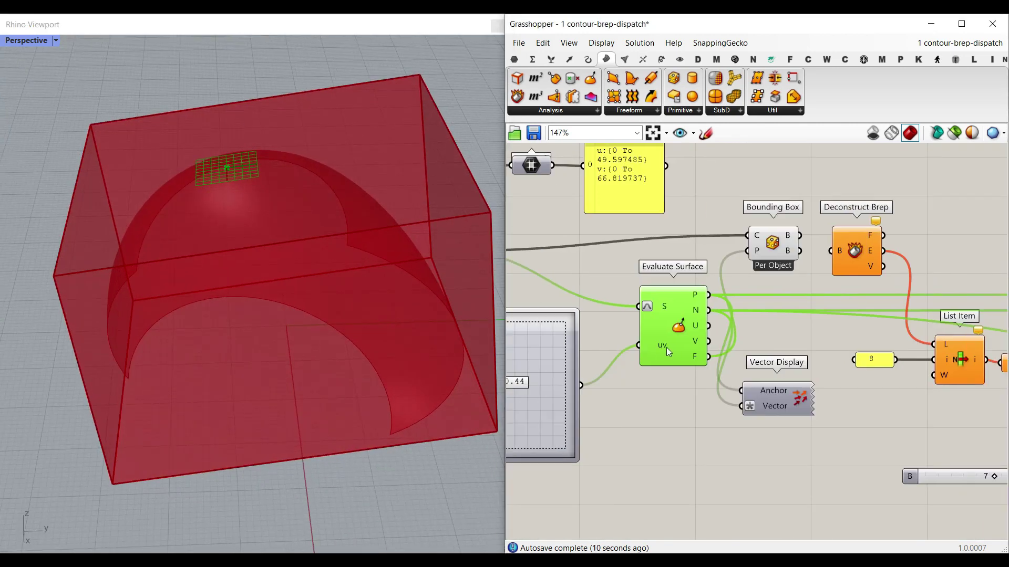
# Realign the Bounding Box component with the Surface wire and inspect the highlighted box around the surface.
pyautogui.moveTo(569, 332); pyautogui.dragTo(653, 343, button='right')
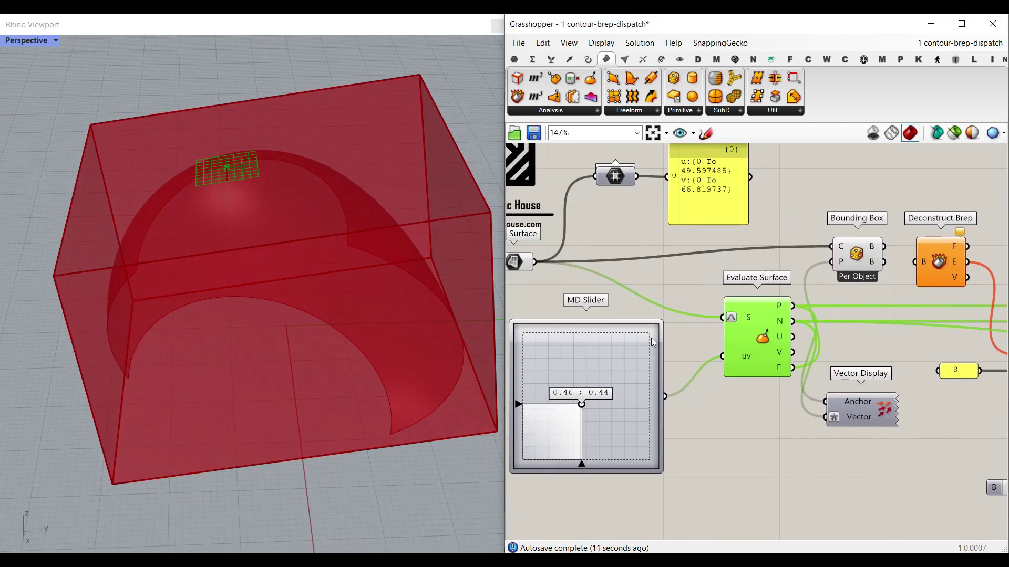
pyautogui.click(844, 264)
pyautogui.scroll(2, 707, 321)
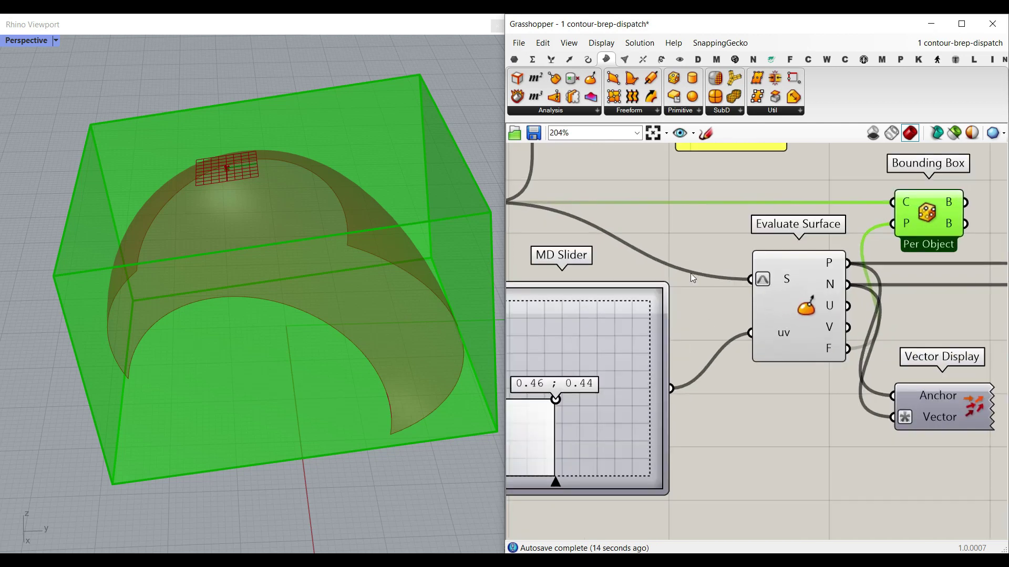
pyautogui.moveTo(400, 373); pyautogui.dragTo(343, 310, button='right')
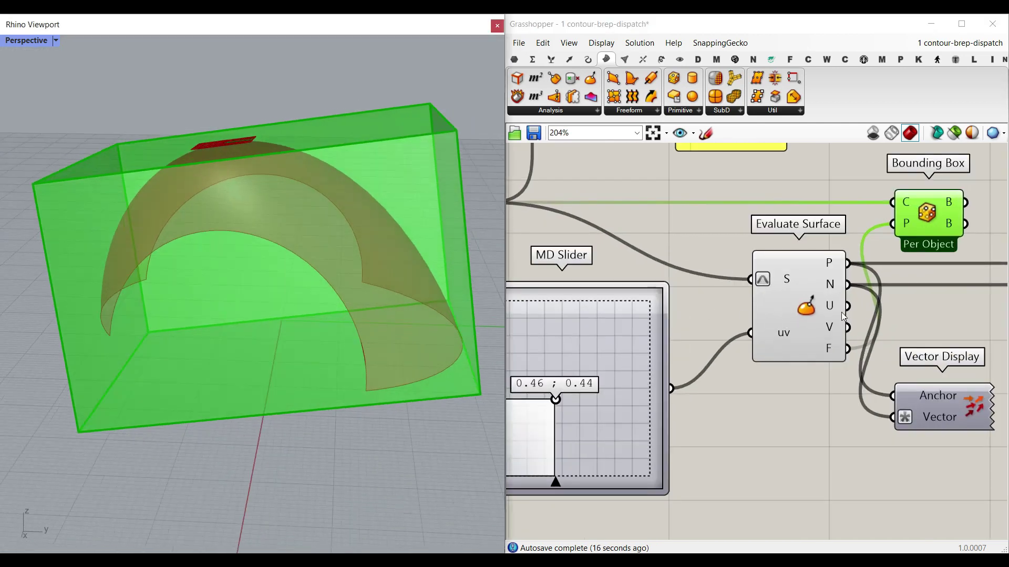
# Connect the Bounding Box's first B output to the B input of Deconstruct Brep.
pyautogui.moveTo(841, 312); pyautogui.dragTo(599, 322, button='right')
pyautogui.moveTo(798, 339); pyautogui.dragTo(659, 390, button='right')
pyautogui.click(659, 391)
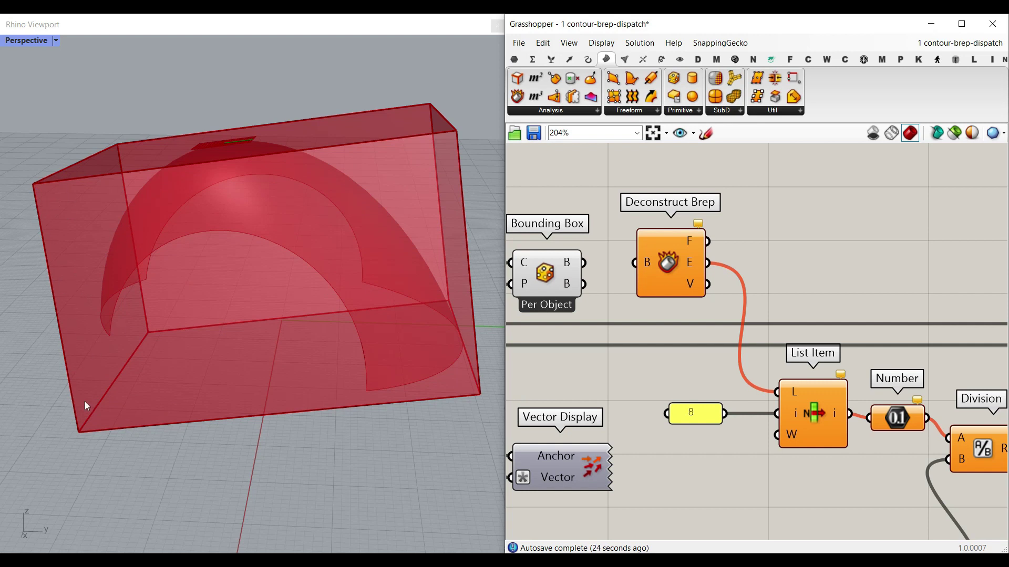
pyautogui.scroll(3, 657, 310)
pyautogui.moveTo(663, 350); pyautogui.dragTo(772, 349)
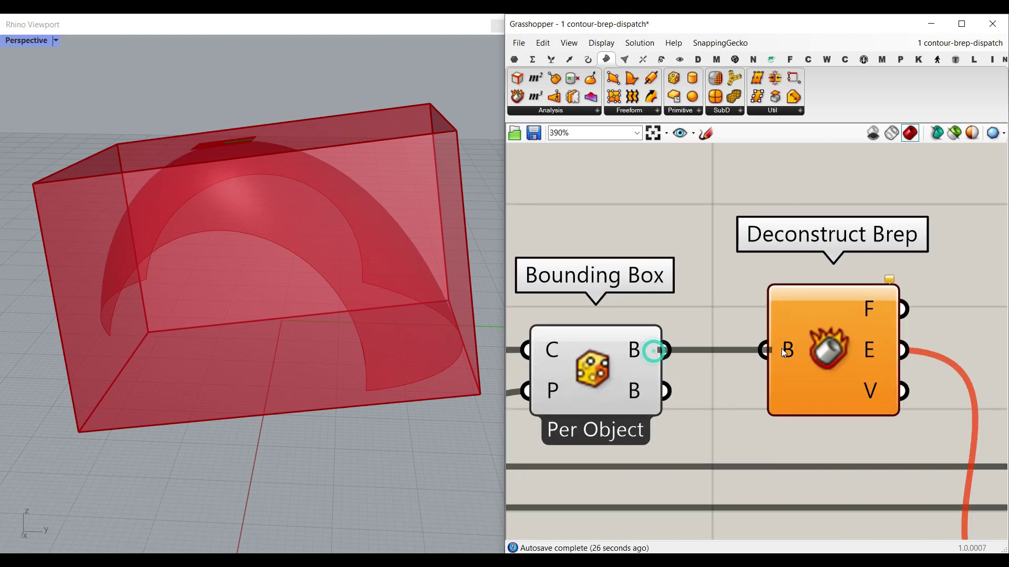